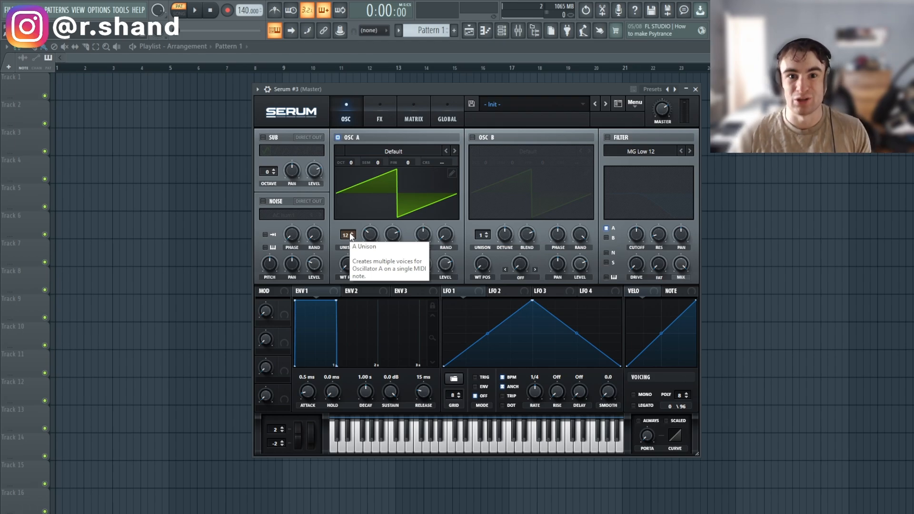
Keep Tube as the distortion type and raise its drive to about 62%.
{"action": "left_click", "coordinate": [440, 132]}
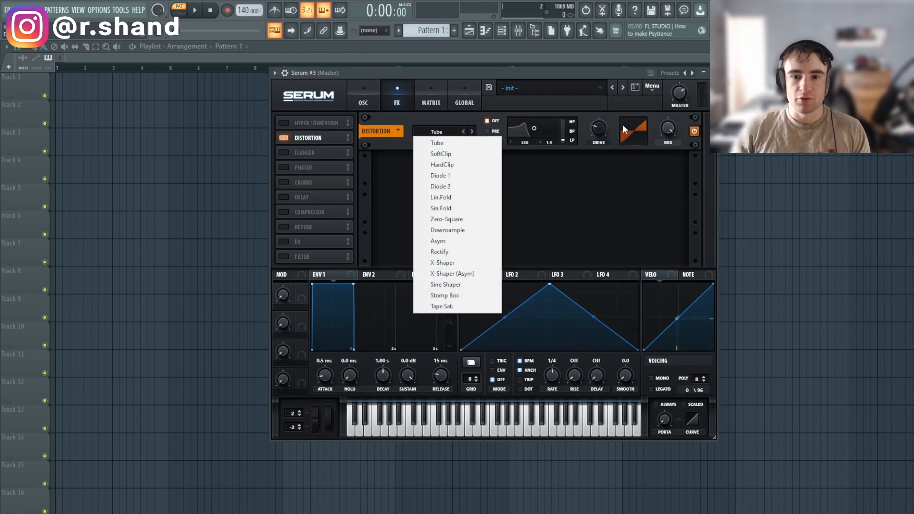
{"action": "left_click", "coordinate": [602, 134]}
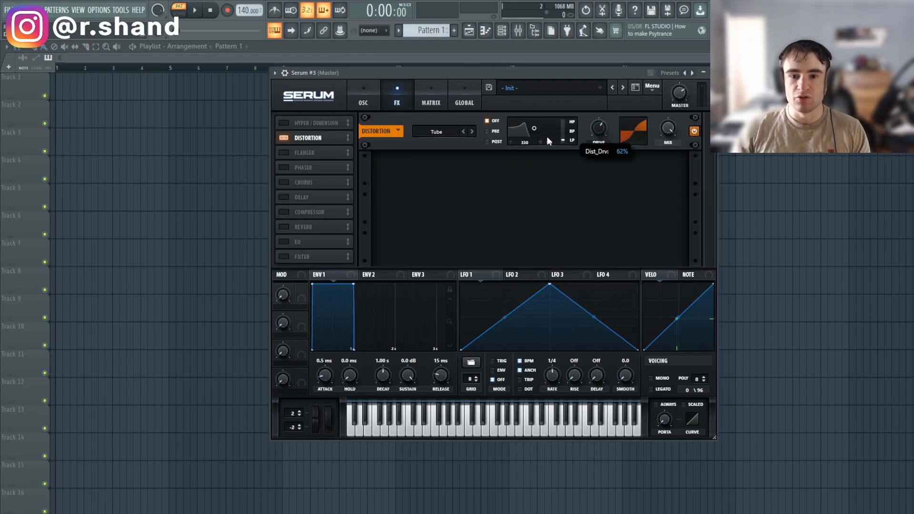
{"action": "left_click_drag", "start_coordinate": [547, 137], "coordinate": [608, 122]}
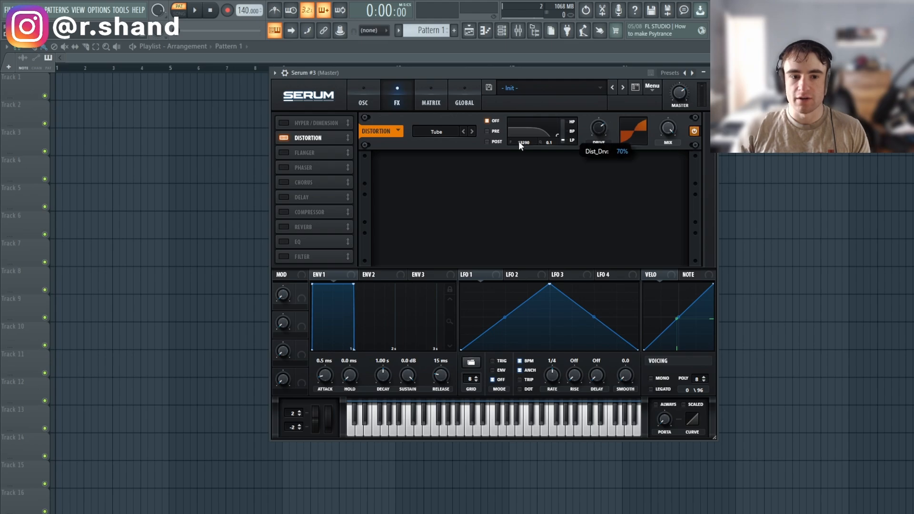
Add a multiband compressor after the distortion and audition a note.
{"action": "left_click", "coordinate": [284, 213]}
{"action": "left_click", "coordinate": [572, 181]}
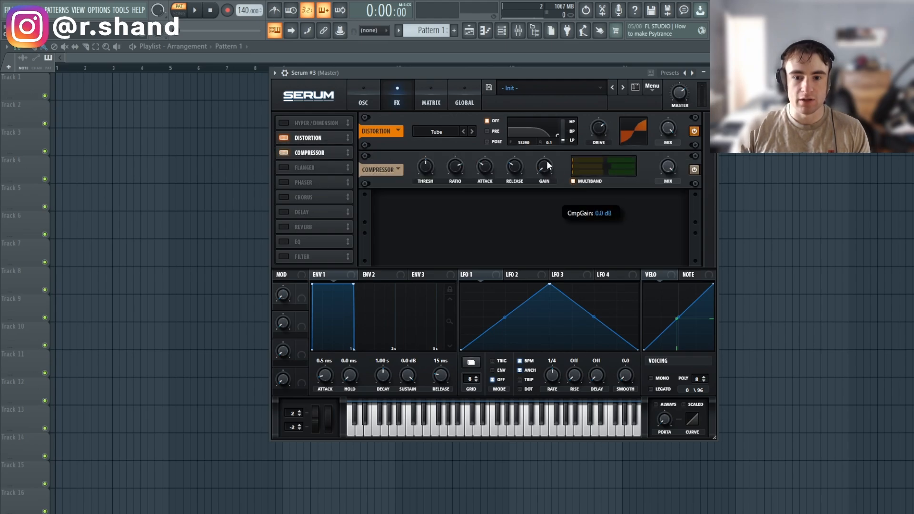
{"action": "left_click", "coordinate": [435, 422]}
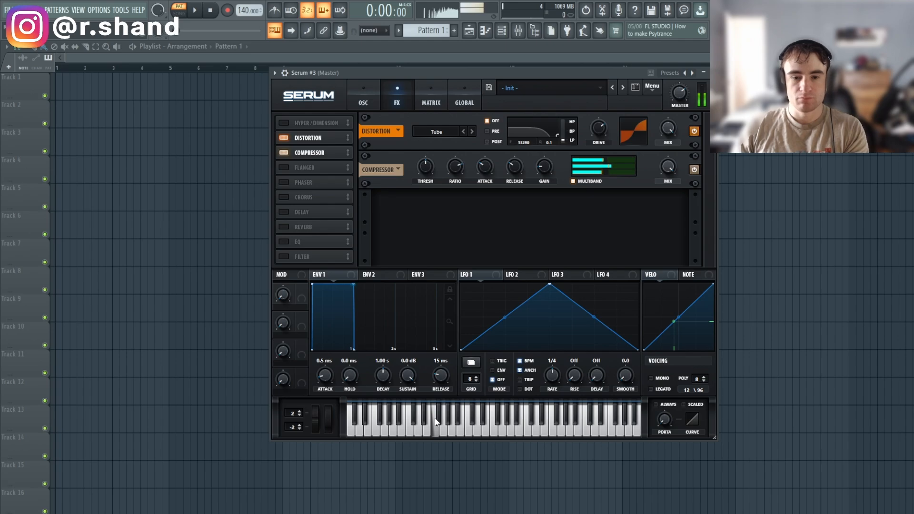
{"action": "left_click", "coordinate": [363, 95]}
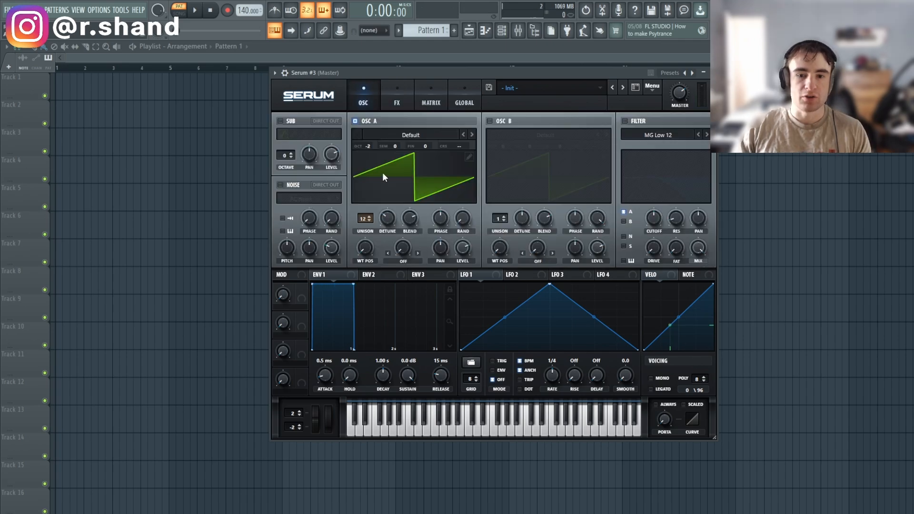
Use Menu > Resample to OSC A to load a Custom wavetable, then check the FX chain.
{"action": "left_click", "coordinate": [652, 90]}
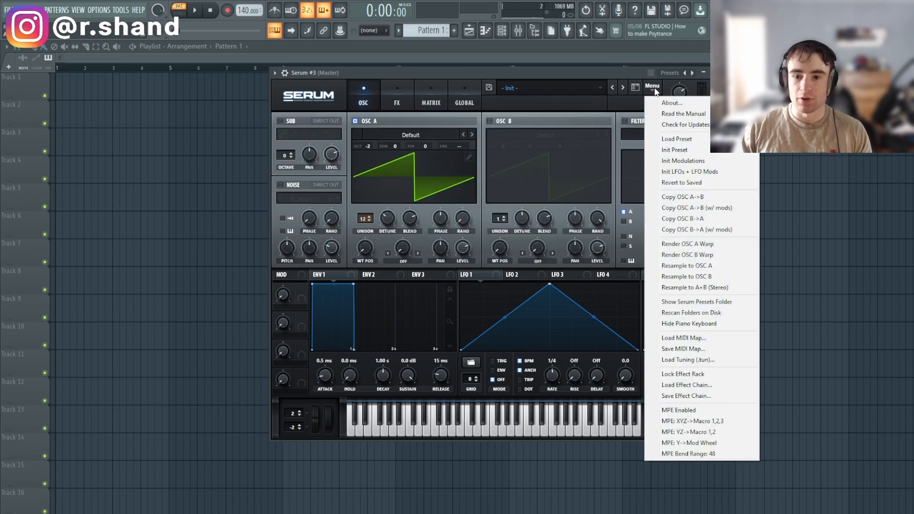
{"action": "left_click", "coordinate": [702, 267]}
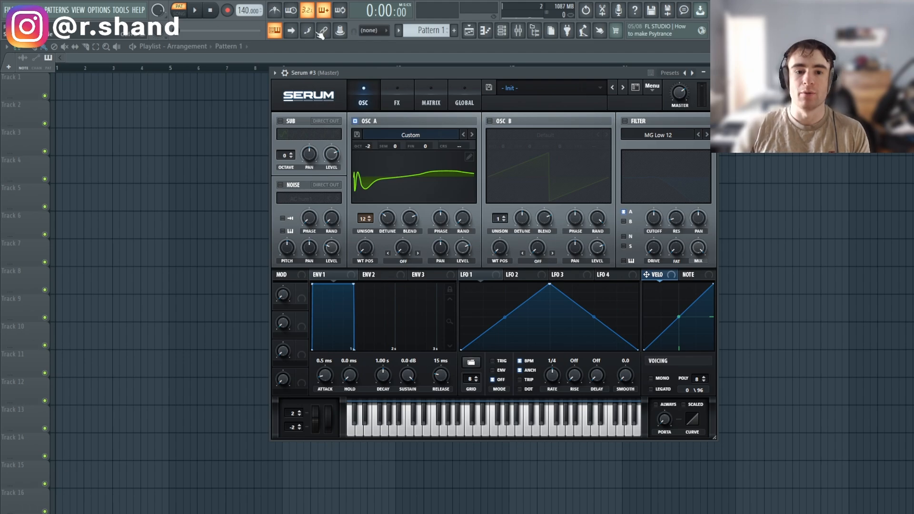
{"action": "left_click", "coordinate": [397, 100]}
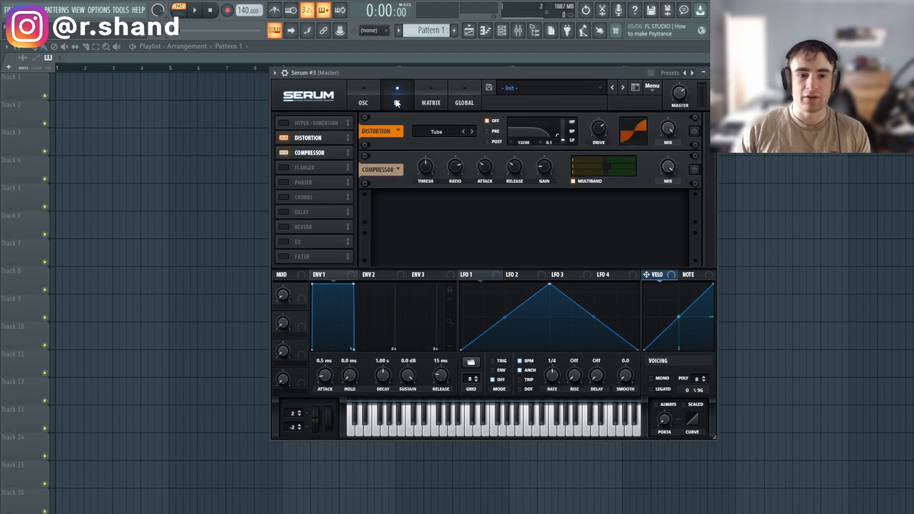
{"action": "left_click", "coordinate": [363, 100]}
Set Oscillator A unison to 1 voice and route LFO 1 to WT POS at a 1/2 rate.
{"action": "left_click_drag", "start_coordinate": [369, 239], "coordinate": [369, 272]}
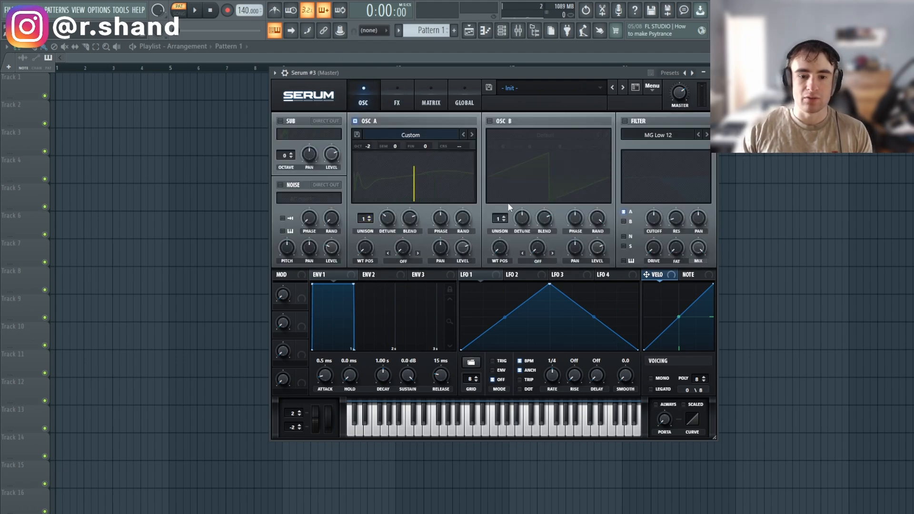
{"action": "left_click_drag", "start_coordinate": [472, 274], "coordinate": [372, 263]}
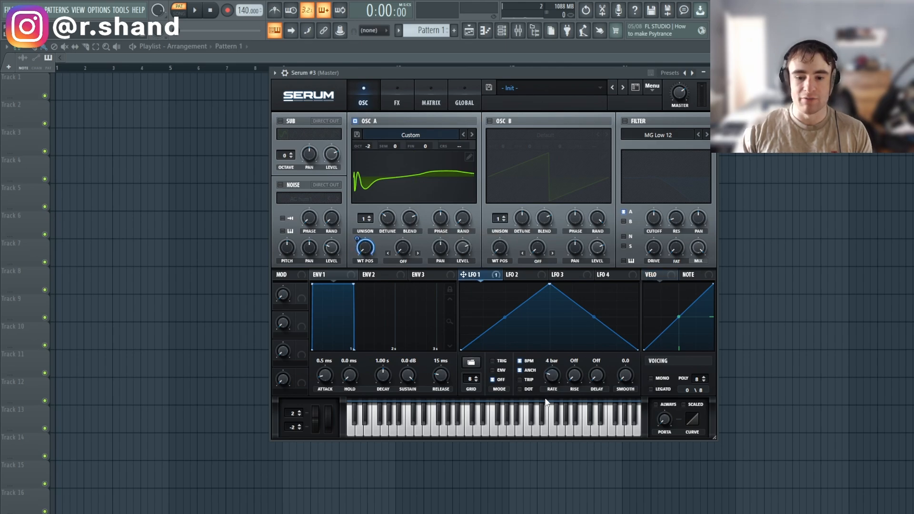
{"action": "left_click_drag", "start_coordinate": [547, 402], "coordinate": [543, 408]}
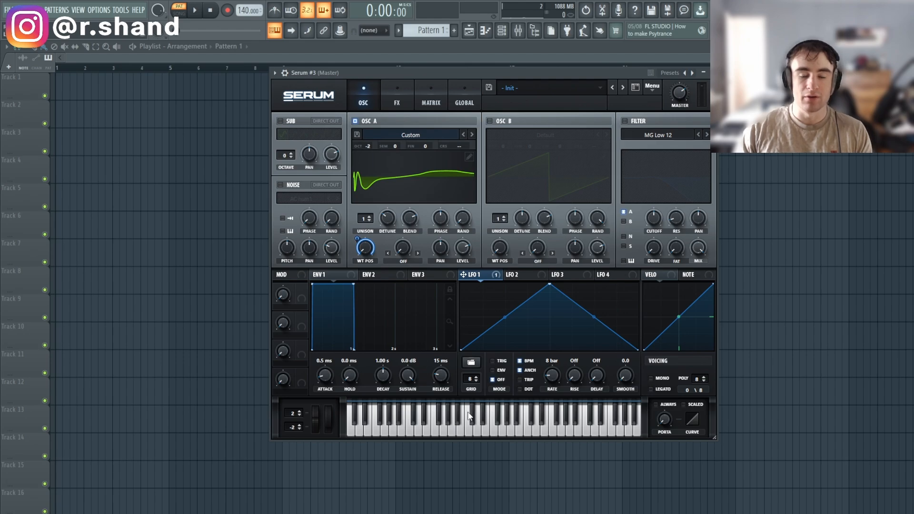
{"action": "left_click", "coordinate": [446, 436]}
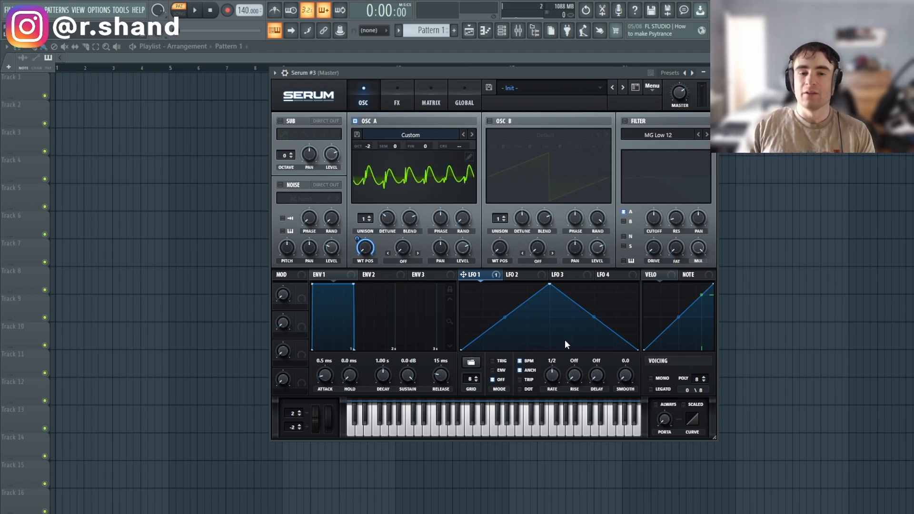
{"action": "left_click", "coordinate": [466, 430]}
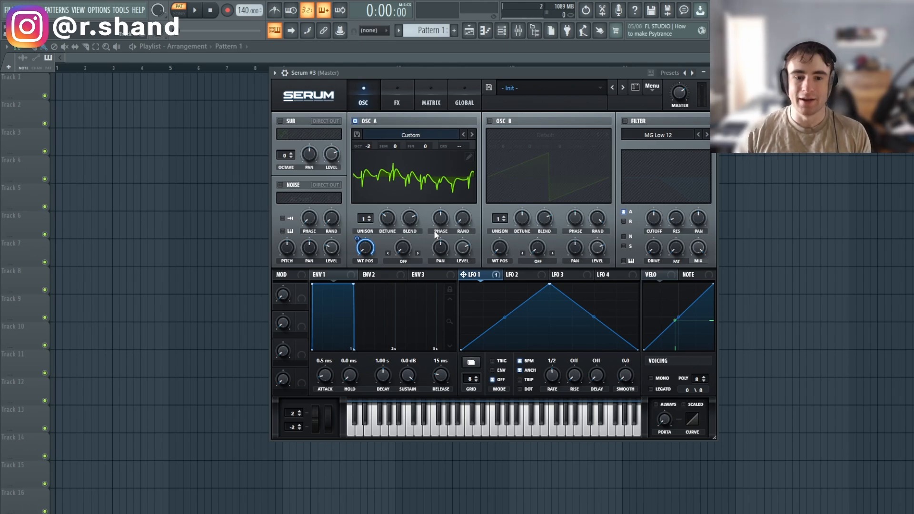
Remove the wavetable position modulation, leaving it at 160, and audition a note.
{"action": "right_click", "coordinate": [364, 246]}
{"action": "left_click", "coordinate": [392, 257]}
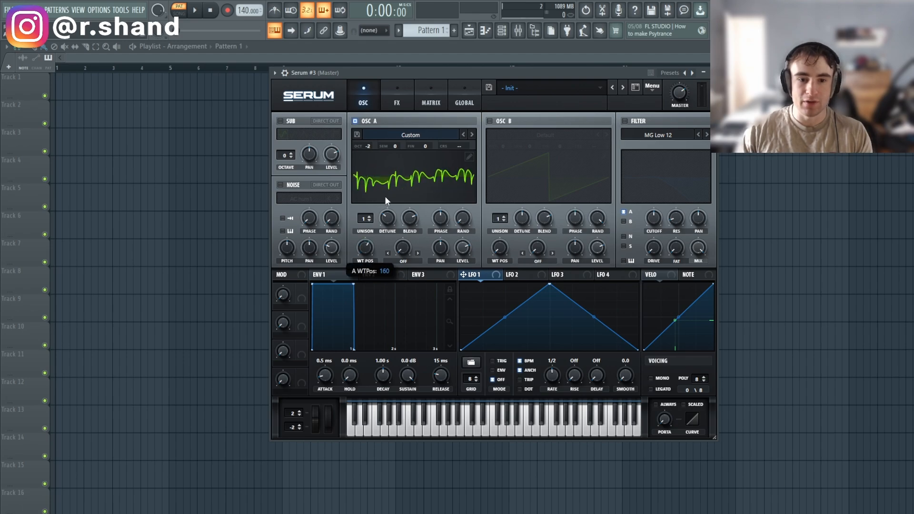
{"action": "left_click", "coordinate": [423, 424]}
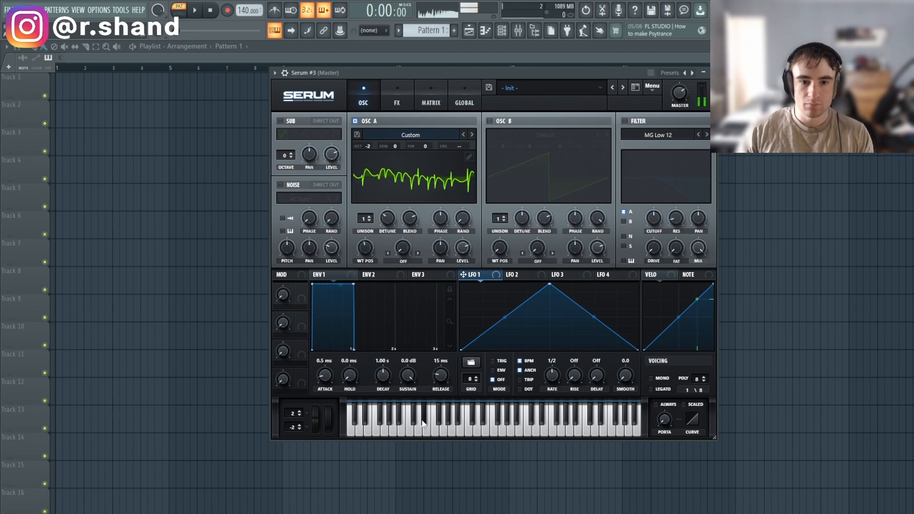
Trim Oscillator A's wavetable to 44 frames by removing frames before and after the selection.
{"action": "left_click", "coordinate": [469, 156]}
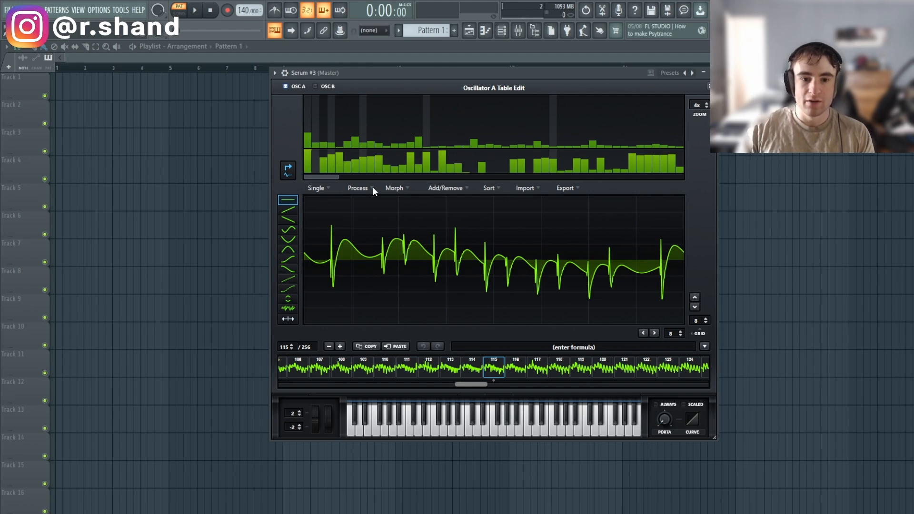
{"action": "left_click", "coordinate": [442, 188]}
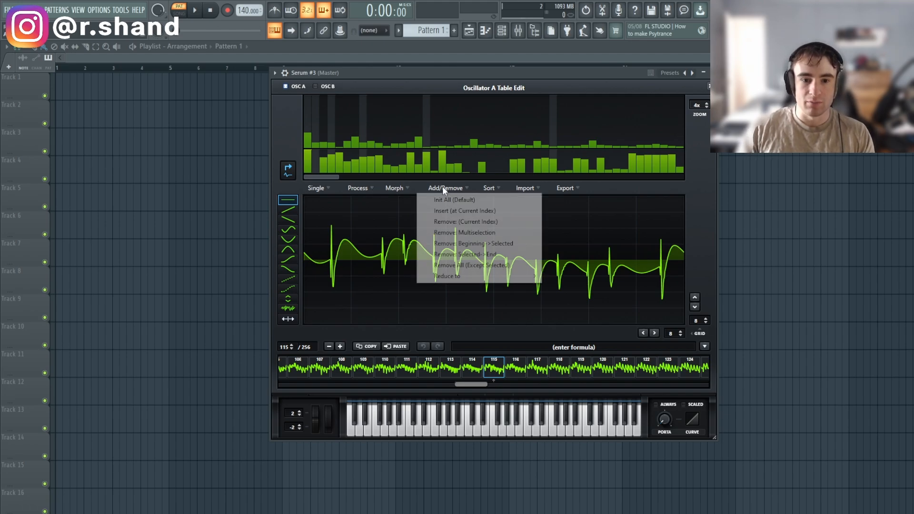
{"action": "left_click", "coordinate": [489, 246]}
{"action": "left_click_drag", "start_coordinate": [329, 384], "coordinate": [404, 385]}
{"action": "left_click", "coordinate": [586, 369]}
{"action": "left_click", "coordinate": [647, 369]}
{"action": "left_click", "coordinate": [689, 369]}
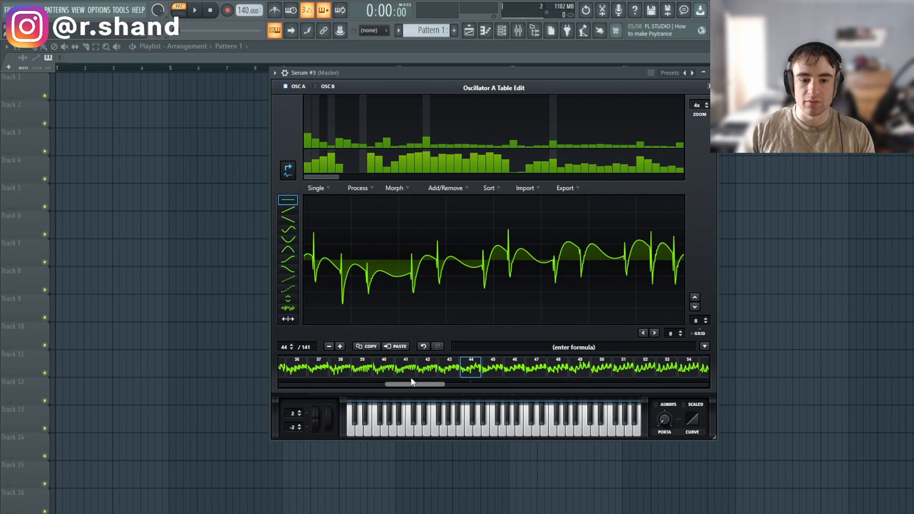
{"action": "left_click", "coordinate": [492, 367]}
{"action": "left_click", "coordinate": [444, 192]}
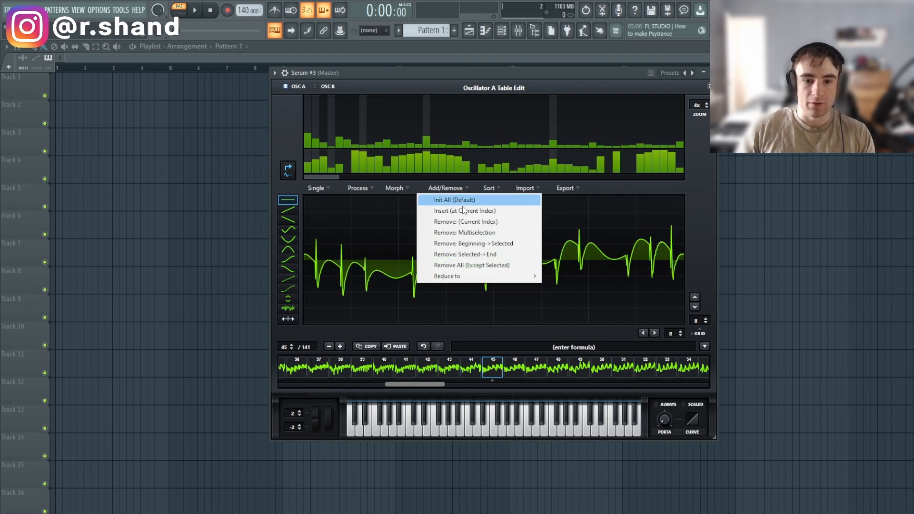
{"action": "left_click", "coordinate": [476, 252]}
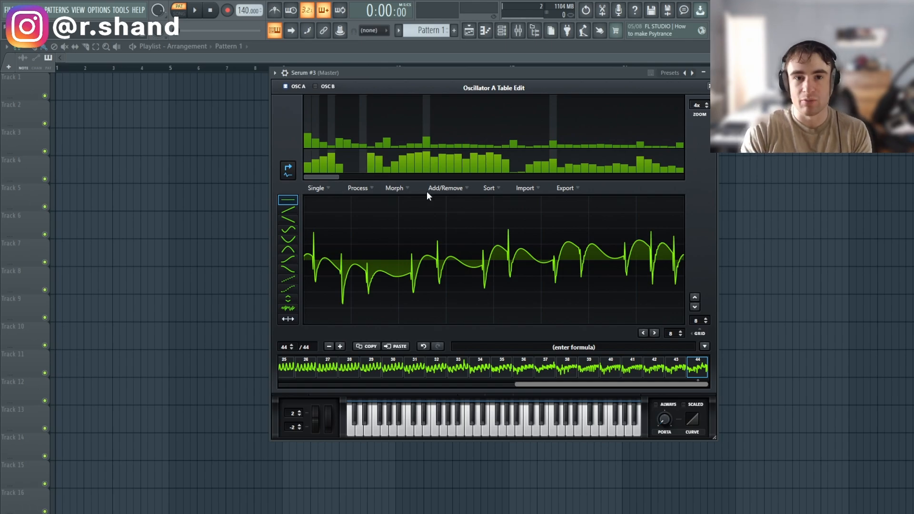
Make all wavetable frames louder and apply Spectral morphing between them.
{"action": "left_click", "coordinate": [357, 188]}
{"action": "left_click", "coordinate": [394, 189]}
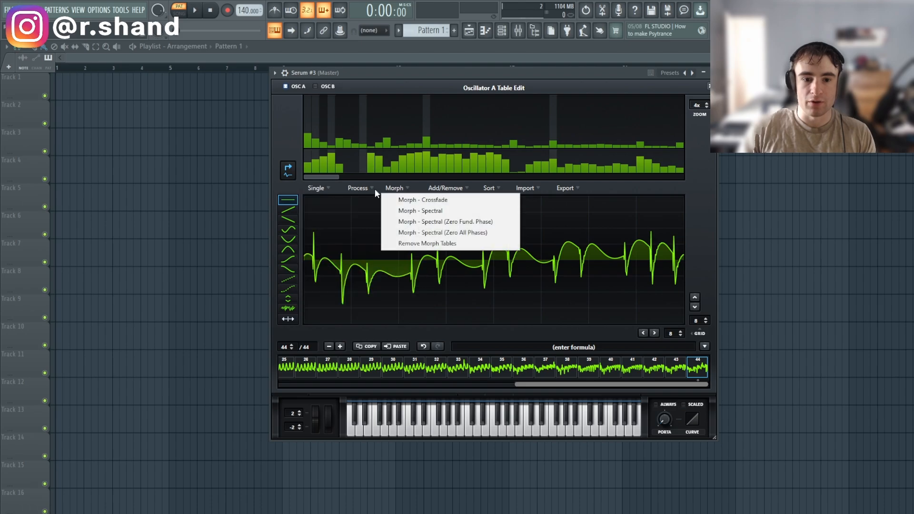
{"action": "left_click", "coordinate": [375, 188]}
{"action": "left_click", "coordinate": [373, 199]}
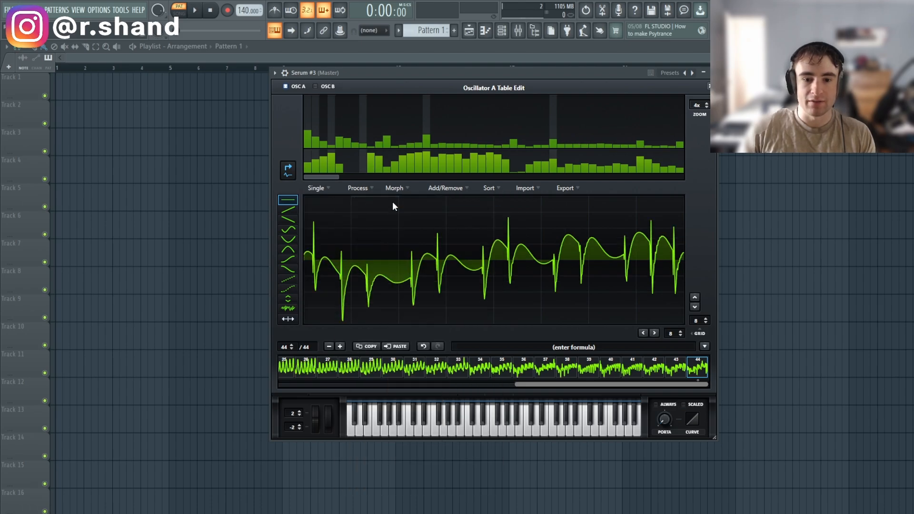
{"action": "left_click", "coordinate": [403, 189]}
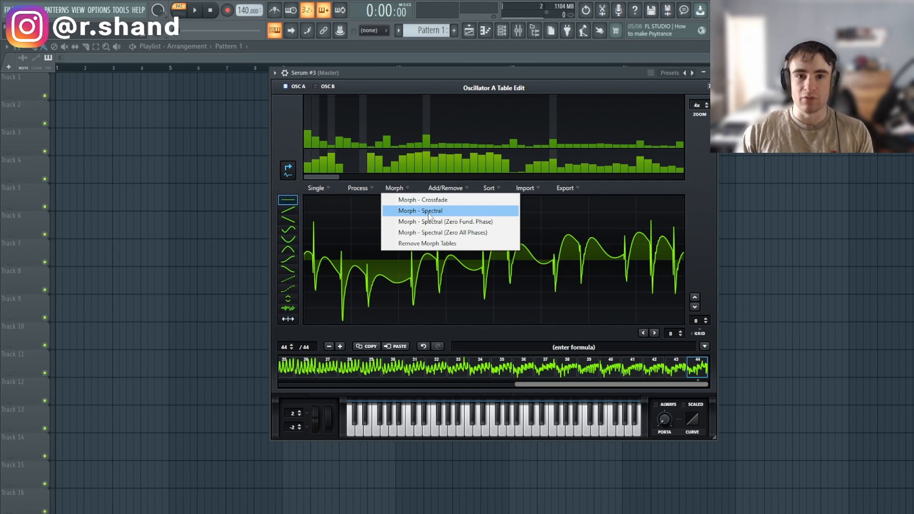
{"action": "left_click", "coordinate": [429, 213]}
Set LFO 1's rate to one bar and audition low notes.
{"action": "left_click", "coordinate": [709, 87]}
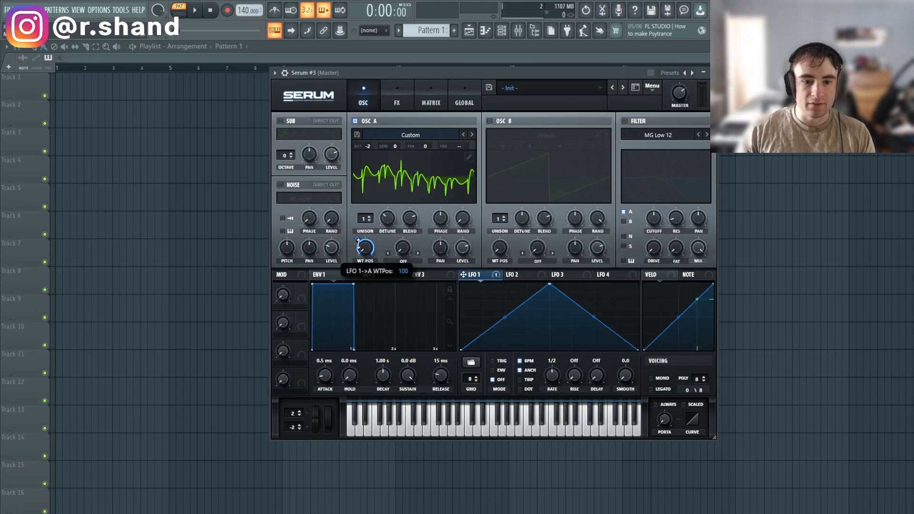
{"action": "left_click_drag", "start_coordinate": [551, 376], "coordinate": [549, 388]}
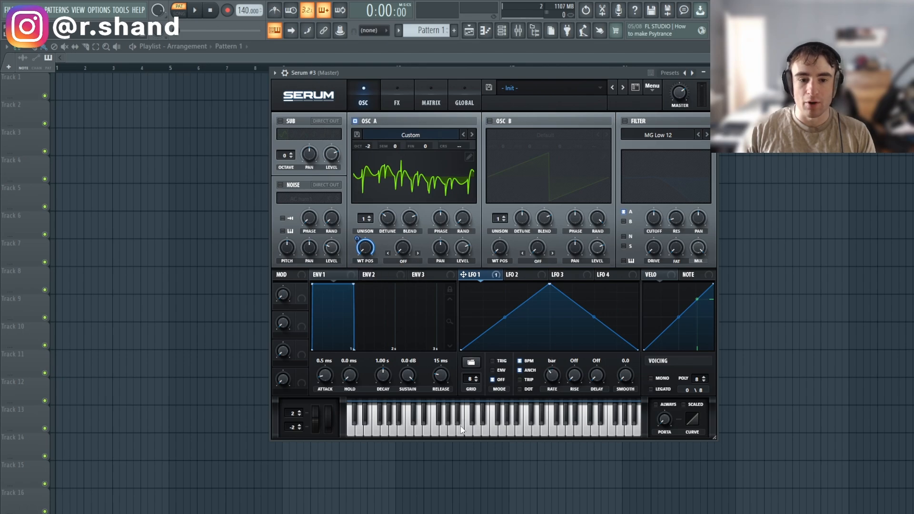
{"action": "left_click", "coordinate": [448, 425]}
{"action": "left_click", "coordinate": [417, 434]}
{"action": "left_click", "coordinate": [409, 434]}
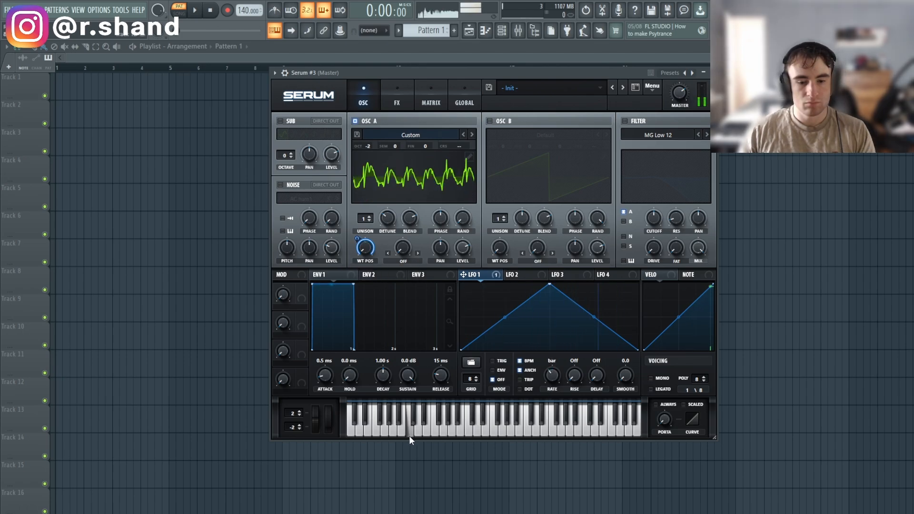
Enable Oscillator B with the Monster 4 wavetable, its WT POS modulated by LFO 1.
{"action": "left_click", "coordinate": [488, 121]}
{"action": "left_click", "coordinate": [532, 131]}
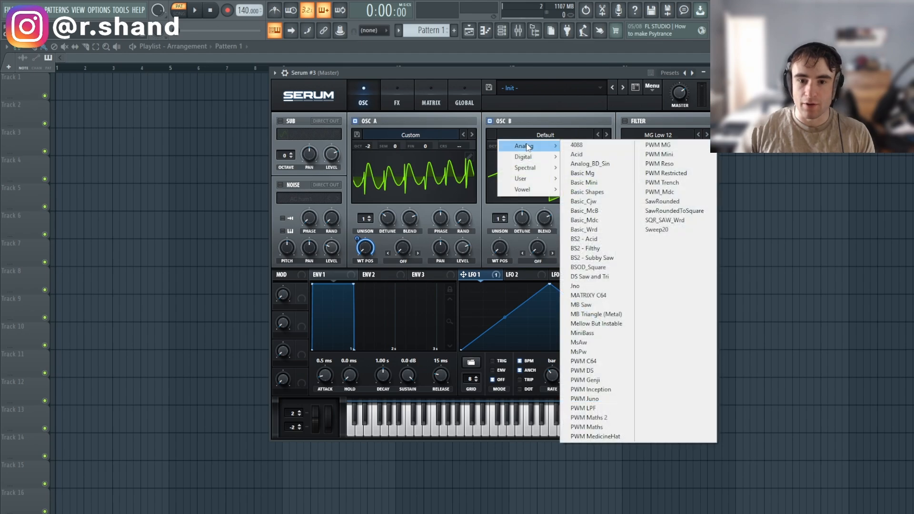
{"action": "mouse_move", "coordinate": [527, 159]}
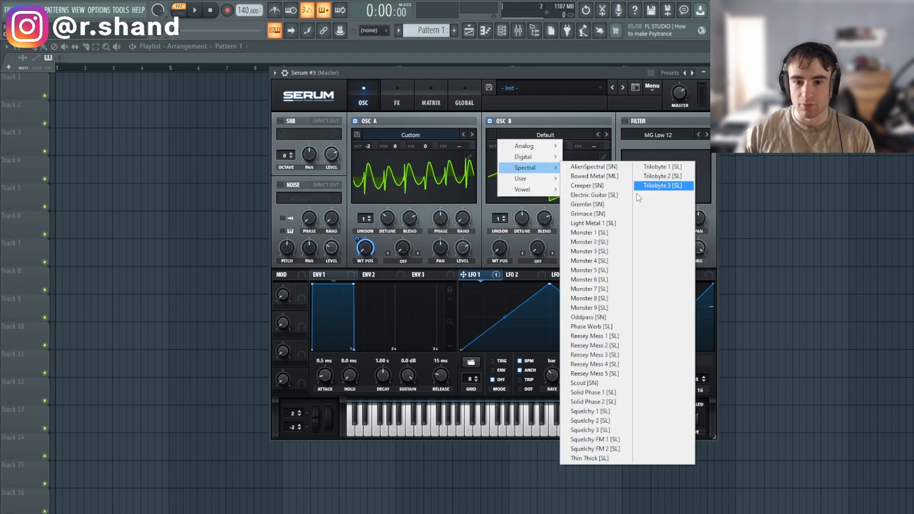
{"action": "left_click", "coordinate": [595, 259]}
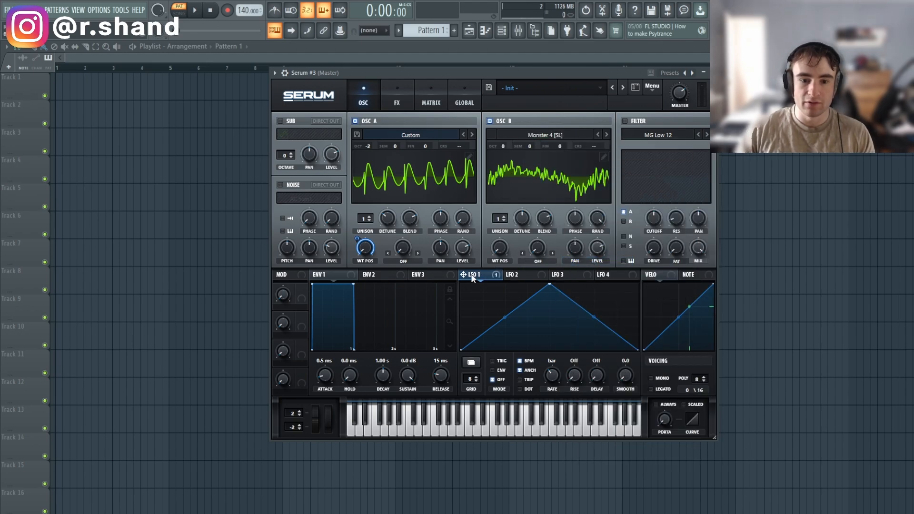
{"action": "left_click_drag", "start_coordinate": [500, 247], "coordinate": [492, 248]}
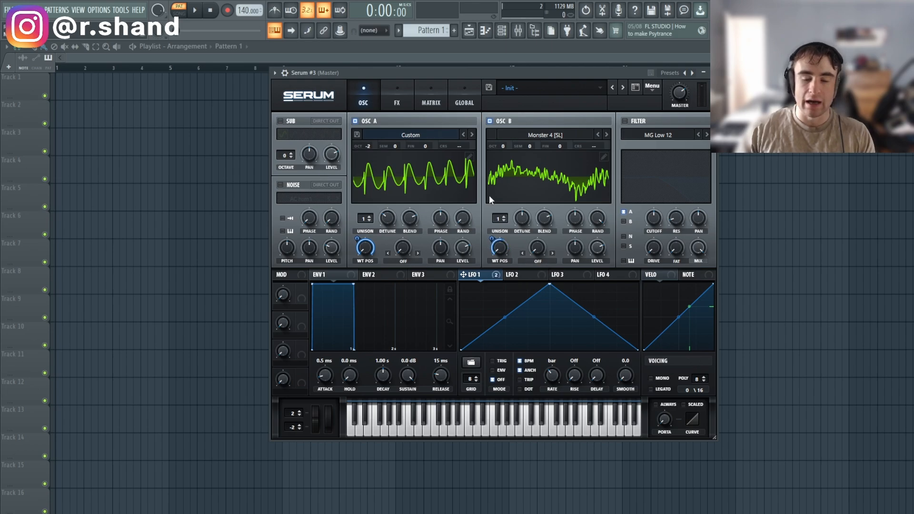
{"action": "left_click", "coordinate": [437, 431]}
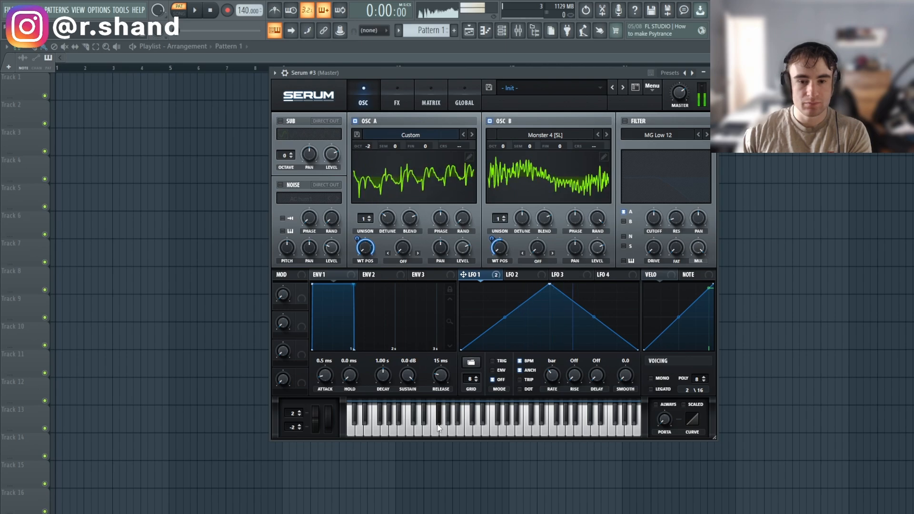
Drop Oscillator B to octave -2, raise unison to 8 voices and lower detune.
{"action": "left_click_drag", "start_coordinate": [503, 146], "coordinate": [495, 175]}
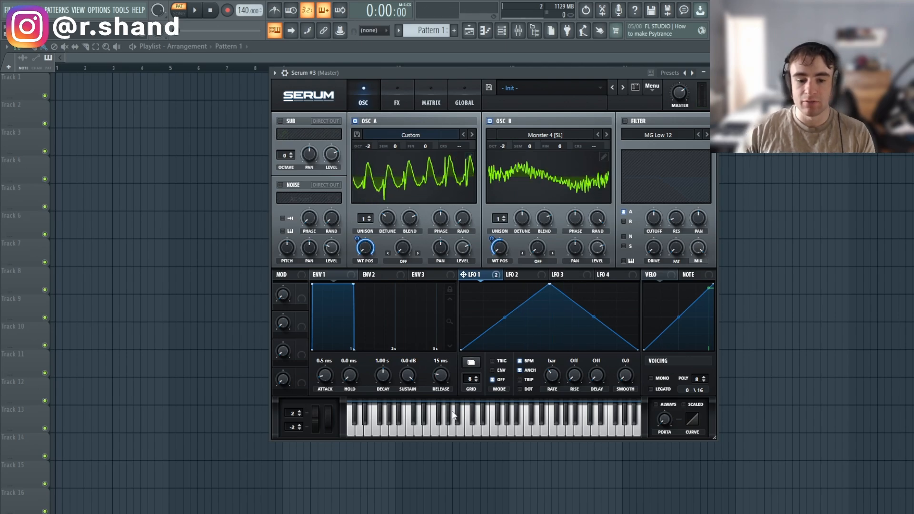
{"action": "left_click", "coordinate": [405, 428]}
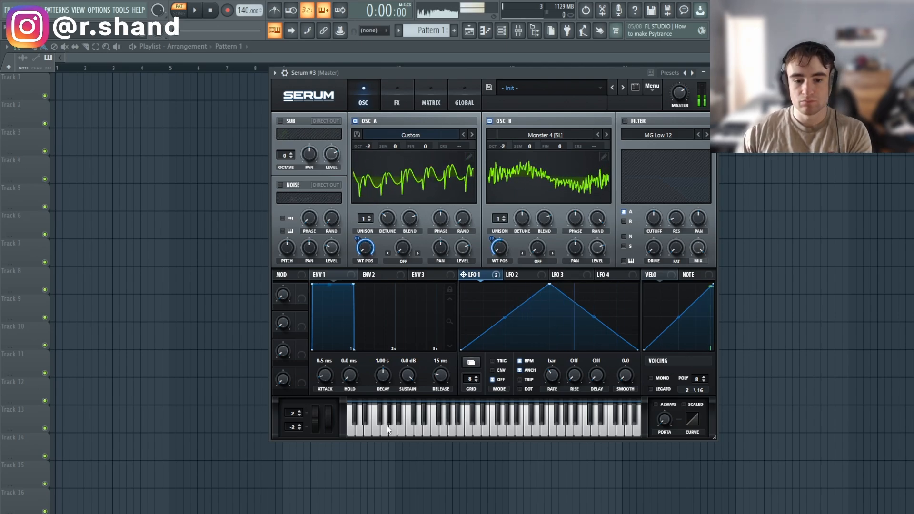
{"action": "left_click_drag", "start_coordinate": [499, 218], "coordinate": [513, 156]}
{"action": "left_click_drag", "start_coordinate": [525, 217], "coordinate": [518, 223]}
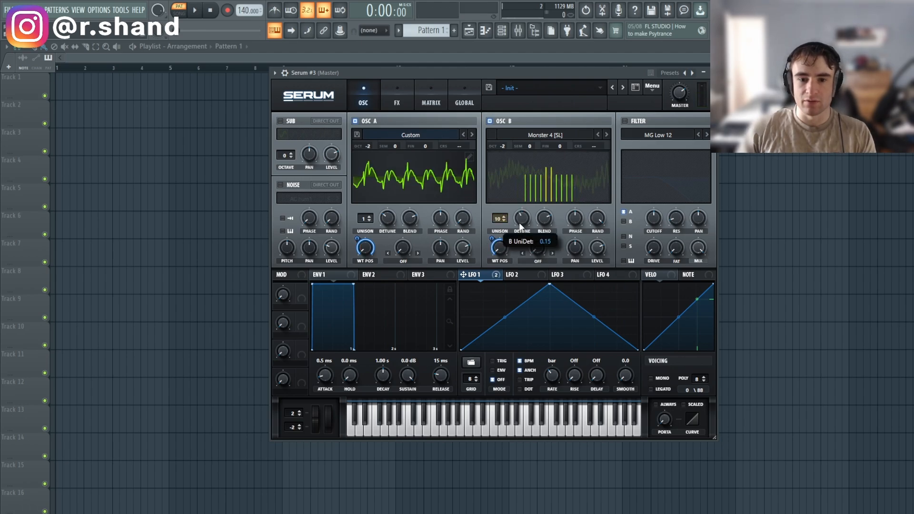
Lower Oscillator B's detune further and enable the filter as Combs with slight cutoff and drive.
{"action": "left_click_drag", "start_coordinate": [427, 430], "coordinate": [378, 425]}
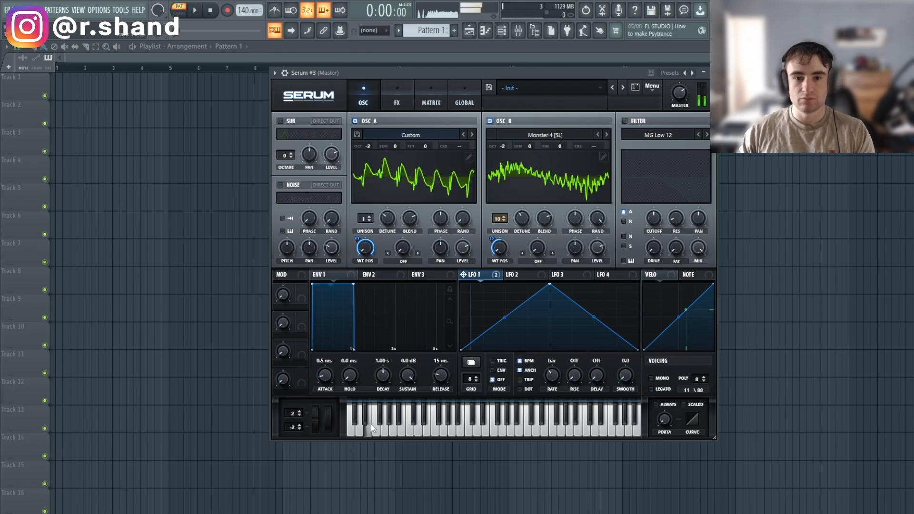
{"action": "left_click", "coordinate": [624, 121]}
{"action": "left_click", "coordinate": [658, 135]}
{"action": "mouse_move", "coordinate": [655, 179]}
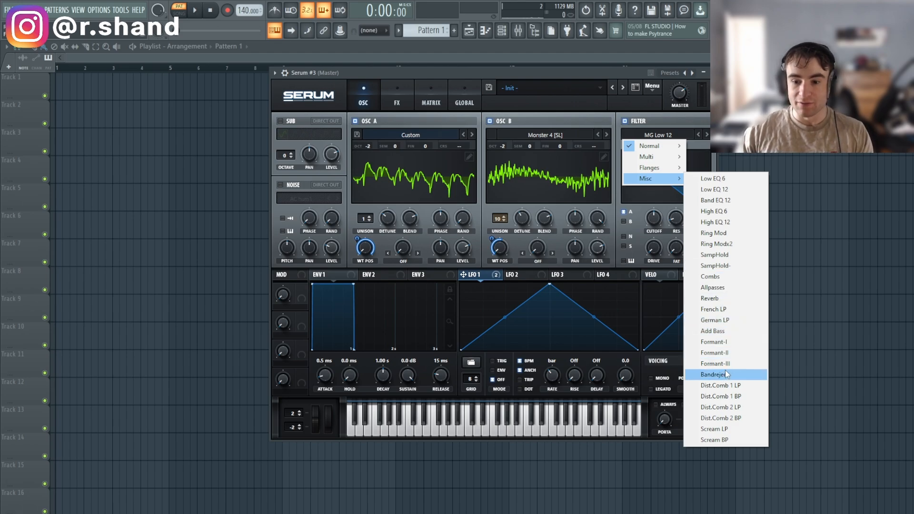
{"action": "left_click", "coordinate": [714, 287]}
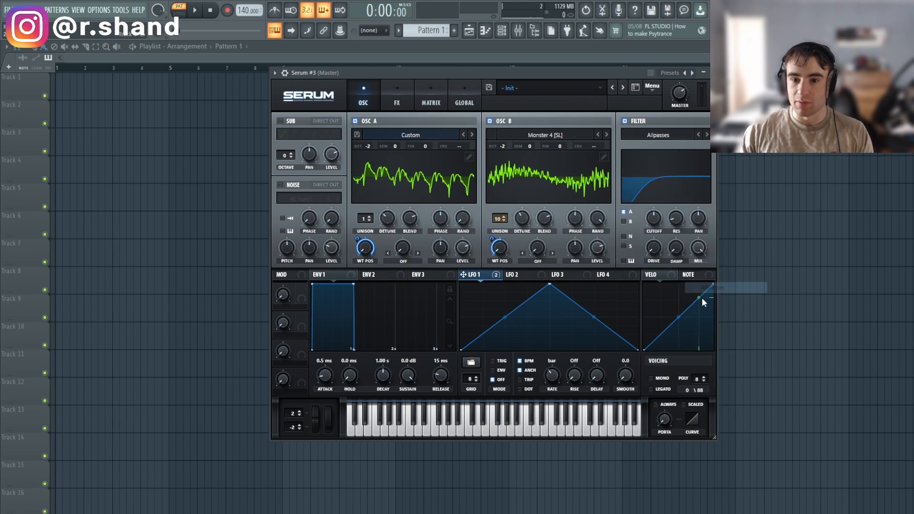
{"action": "left_click", "coordinate": [706, 136]}
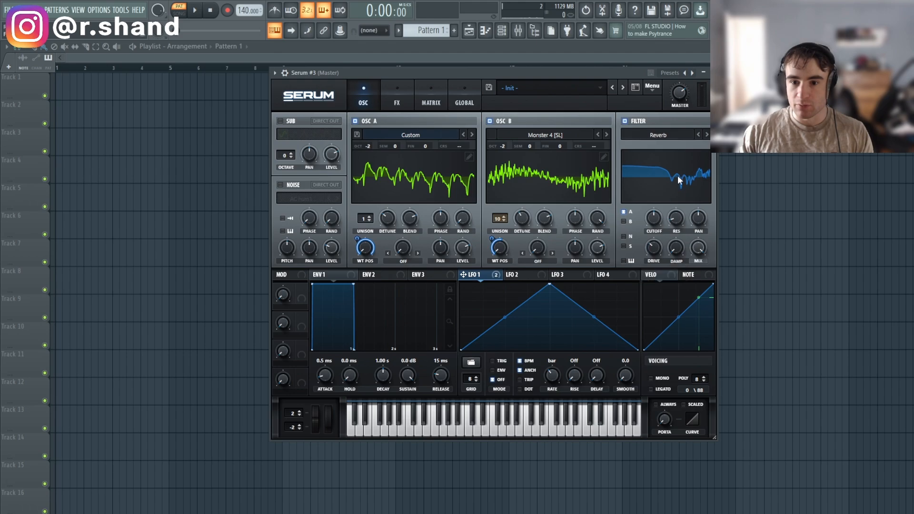
{"action": "left_click", "coordinate": [700, 134]}
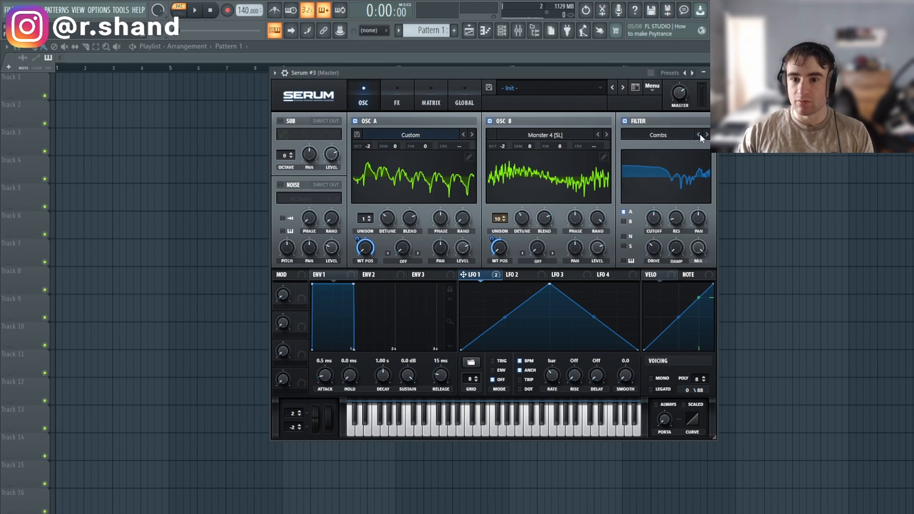
{"action": "left_click_drag", "start_coordinate": [653, 218], "coordinate": [654, 216]}
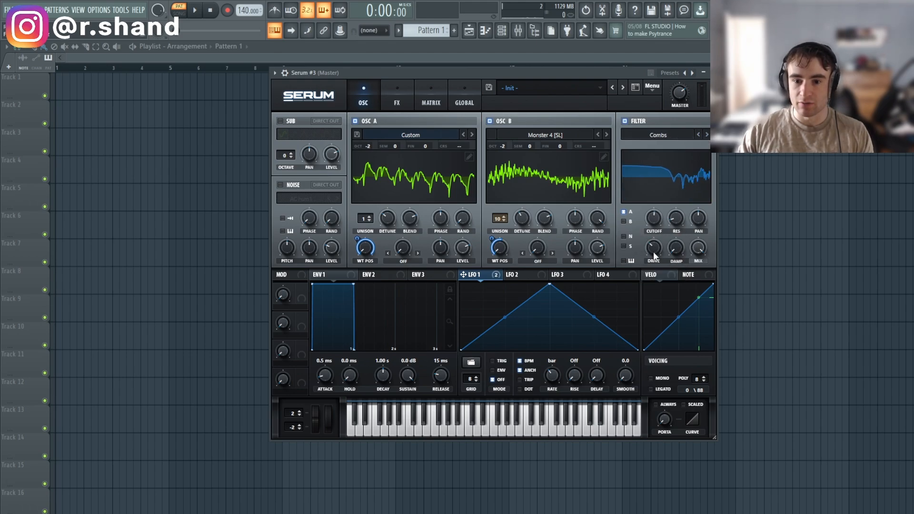
{"action": "mouse_move", "coordinate": [653, 252]}
{"action": "left_mouse_down"}
{"action": "mouse_move", "coordinate": [659, 236]}
{"action": "mouse_move", "coordinate": [653, 247]}
{"action": "left_mouse_up"}
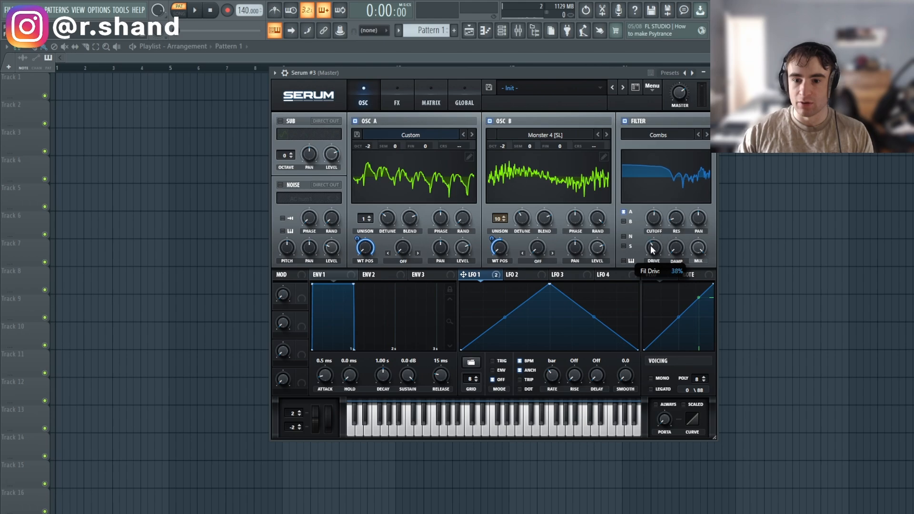
Route Oscillator B through the Combs filter, modulate cutoff with LFO 1 and set Damp to 27%.
{"action": "left_click", "coordinate": [699, 133]}
{"action": "left_click", "coordinate": [699, 133]}
{"action": "left_click", "coordinate": [699, 133]}
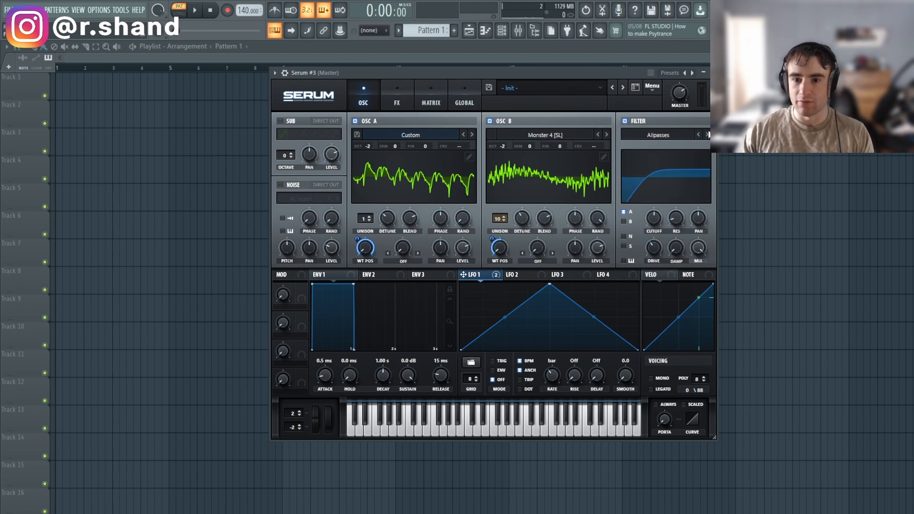
{"action": "left_click", "coordinate": [706, 134]}
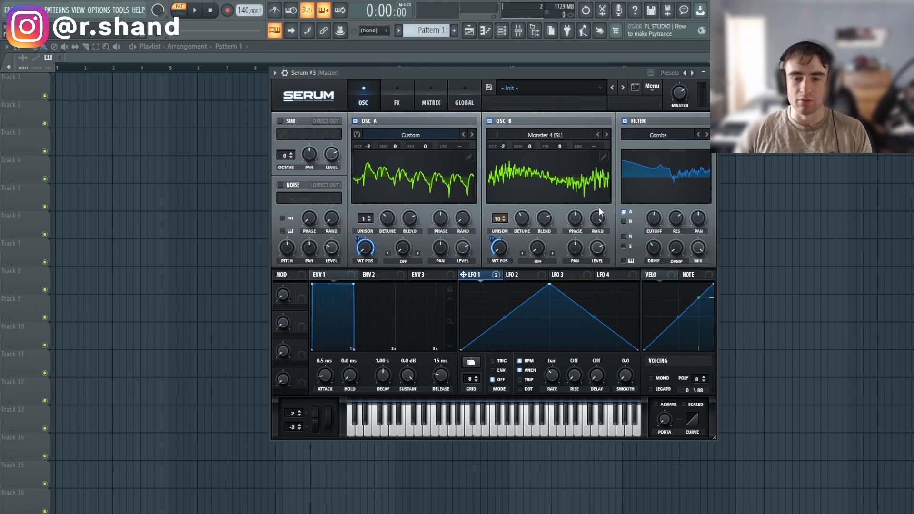
{"action": "left_click", "coordinate": [623, 221]}
{"action": "left_click_drag", "start_coordinate": [655, 216], "coordinate": [655, 209]}
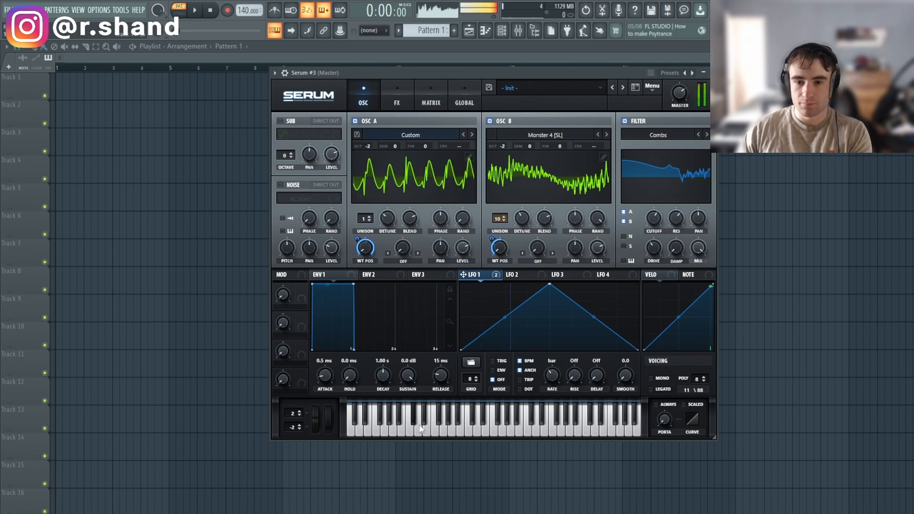
{"action": "left_click_drag", "start_coordinate": [465, 275], "coordinate": [654, 217]}
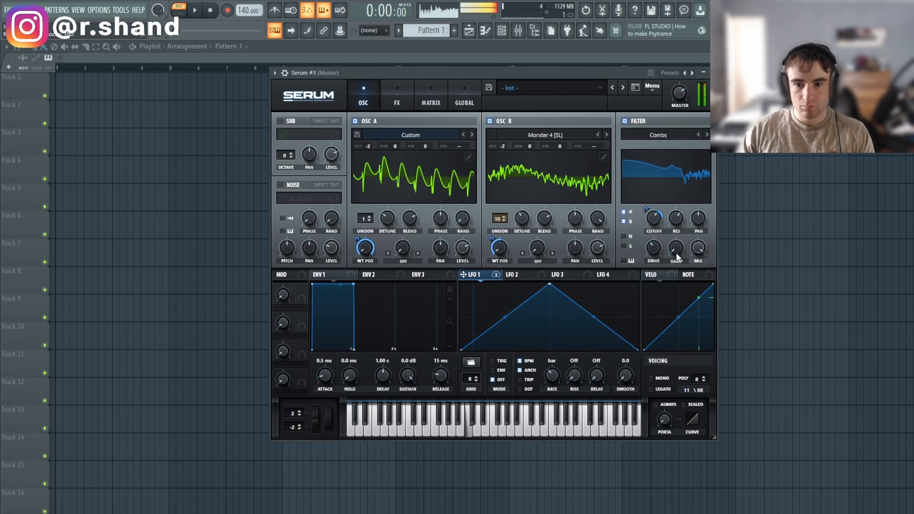
{"action": "left_click_drag", "start_coordinate": [676, 252], "coordinate": [687, 232]}
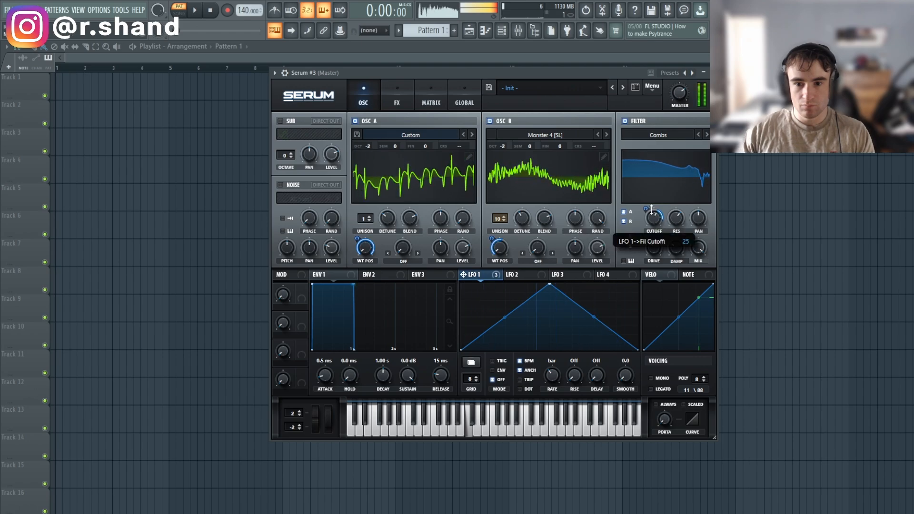
Enable distortion and compressor in the FX chain, trying Sin Fold distortion first.
{"action": "left_click", "coordinate": [397, 95]}
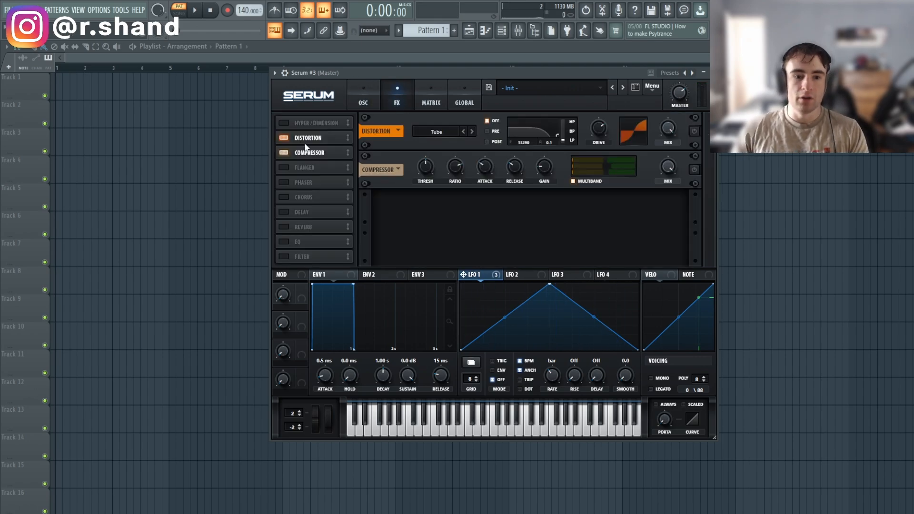
{"action": "left_click", "coordinate": [695, 130]}
{"action": "left_click", "coordinate": [694, 170]}
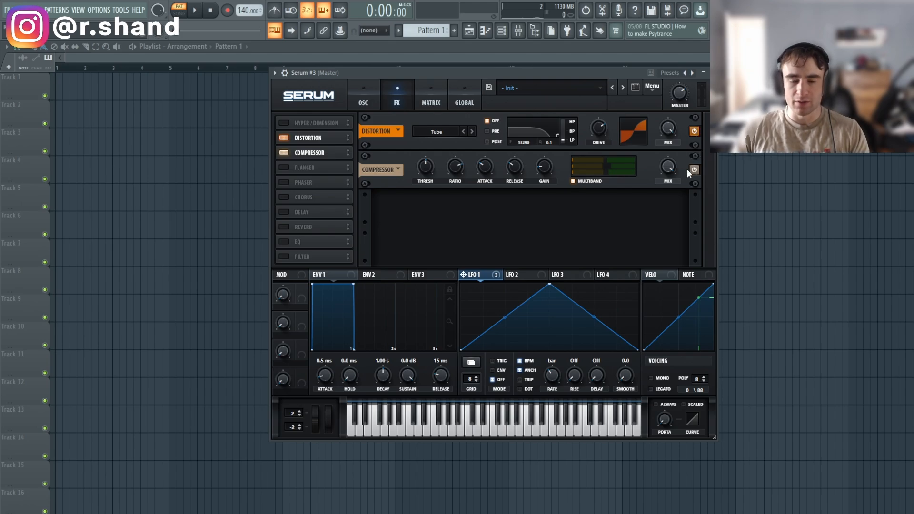
{"action": "left_click", "coordinate": [436, 132]}
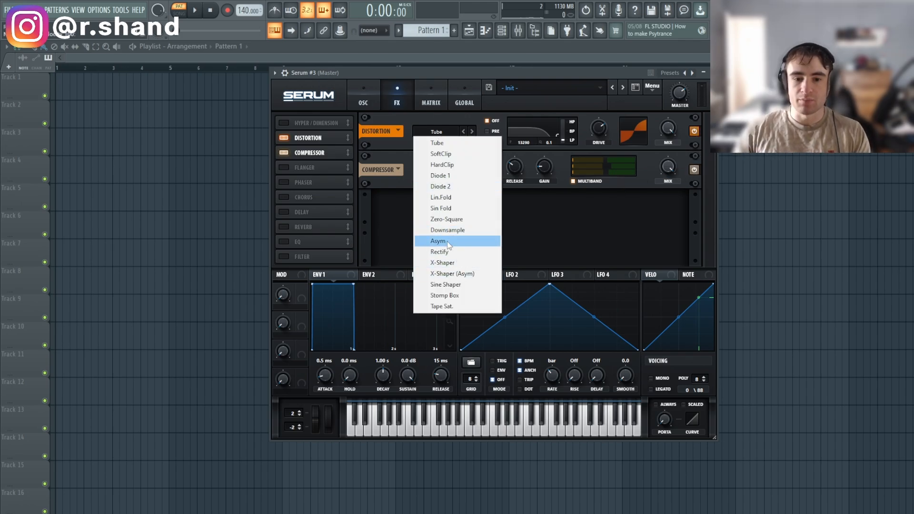
{"action": "left_click", "coordinate": [453, 209]}
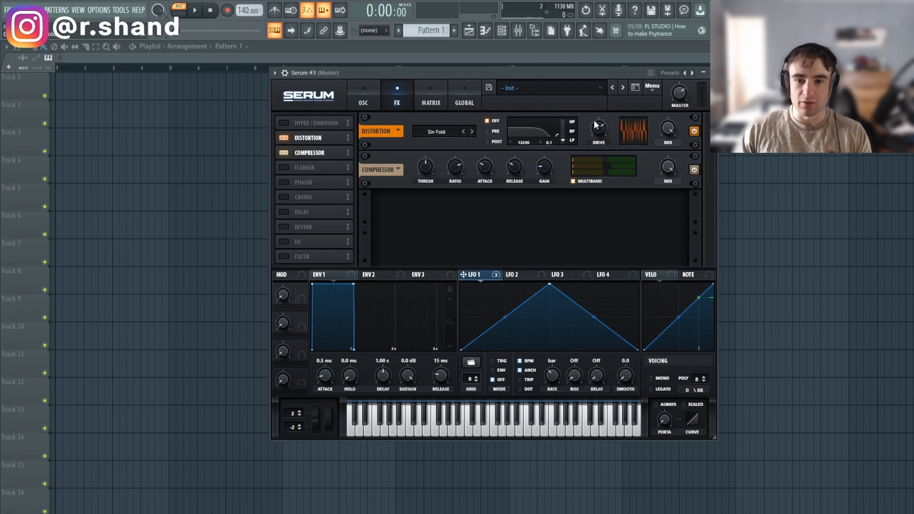
{"action": "key", "text": "z"}
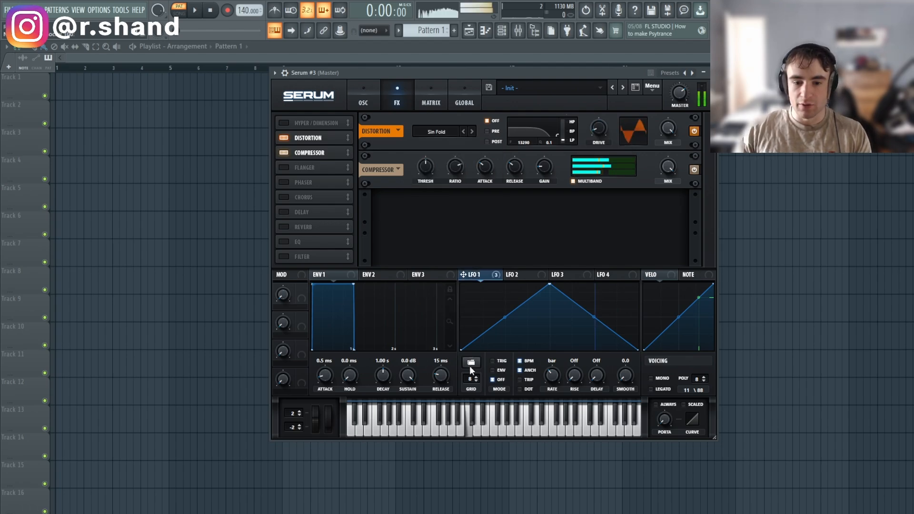
Change the distortion type to Sine Shaper and audition notes.
{"action": "left_click", "coordinate": [437, 132]}
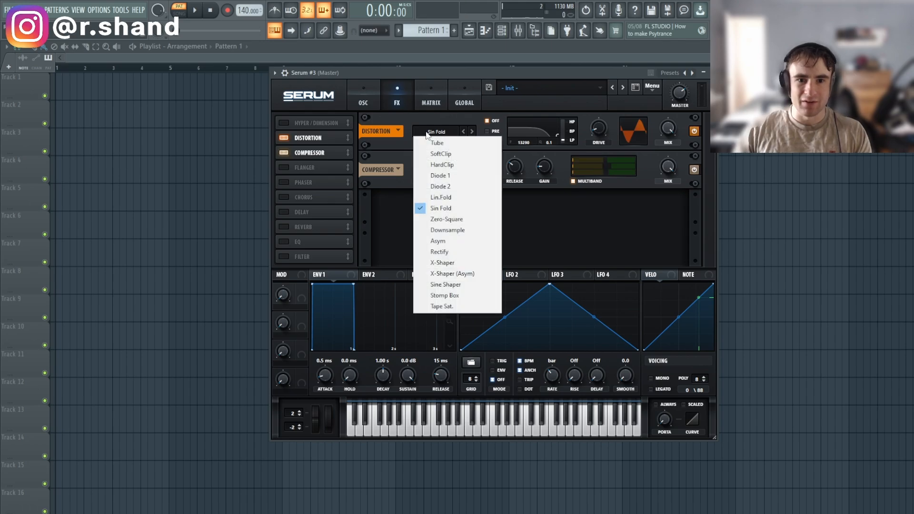
{"action": "left_click", "coordinate": [449, 392]}
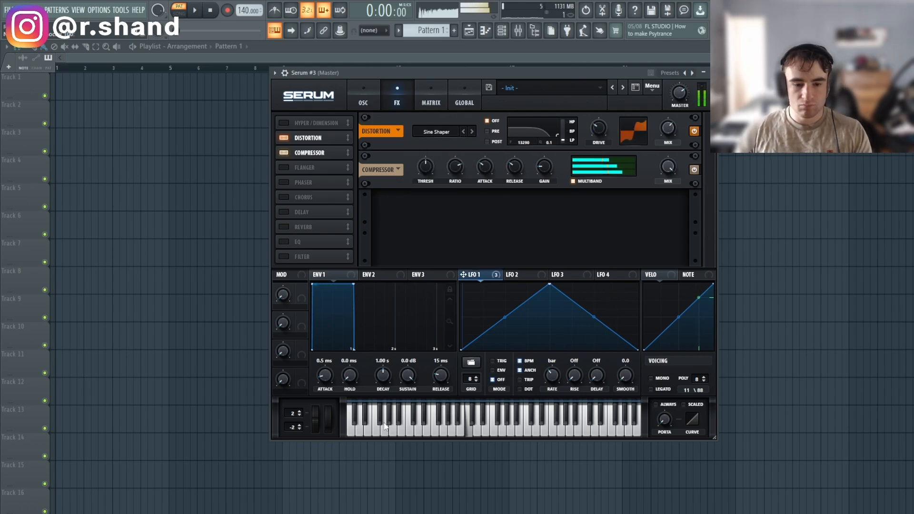
{"action": "left_click_drag", "start_coordinate": [377, 423], "coordinate": [439, 423]}
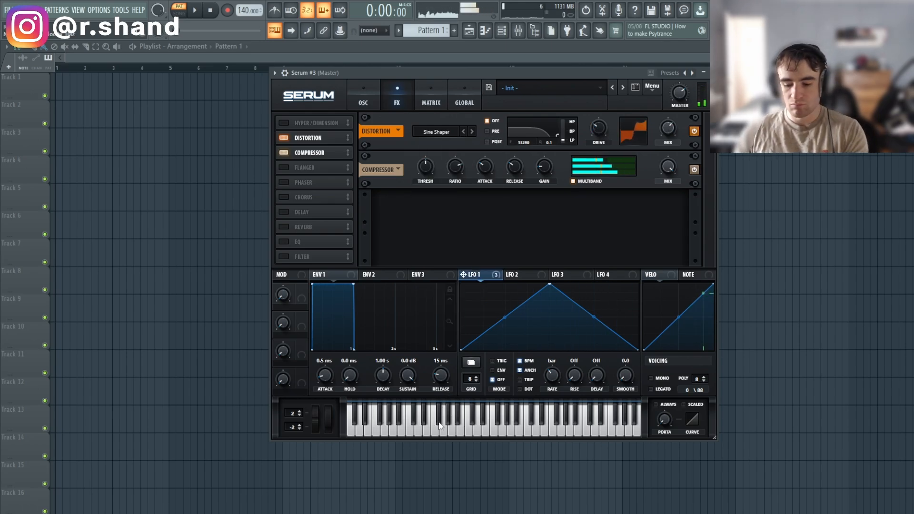
Add an EQ after the compressor with its low band set to Peak at about -21 dB.
{"action": "left_click", "coordinate": [283, 242]}
{"action": "left_click_drag", "start_coordinate": [307, 242], "coordinate": [321, 164]}
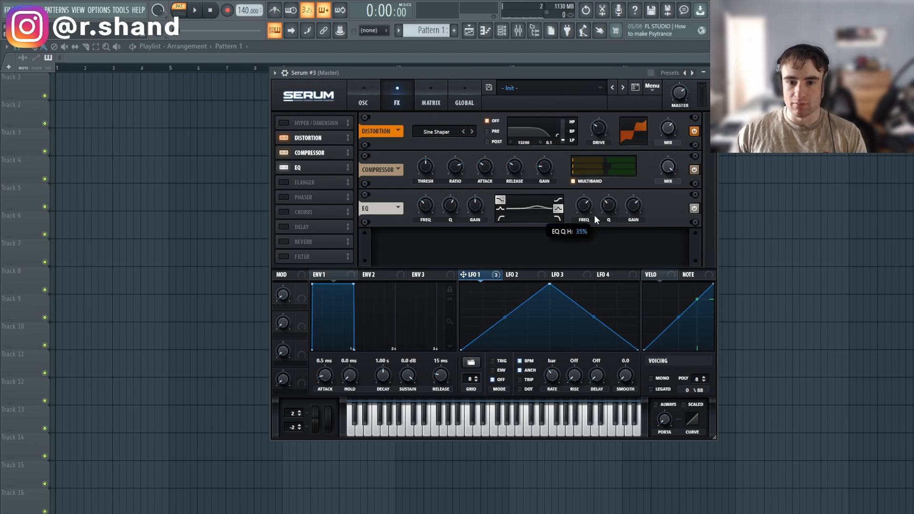
{"action": "left_click", "coordinate": [499, 208]}
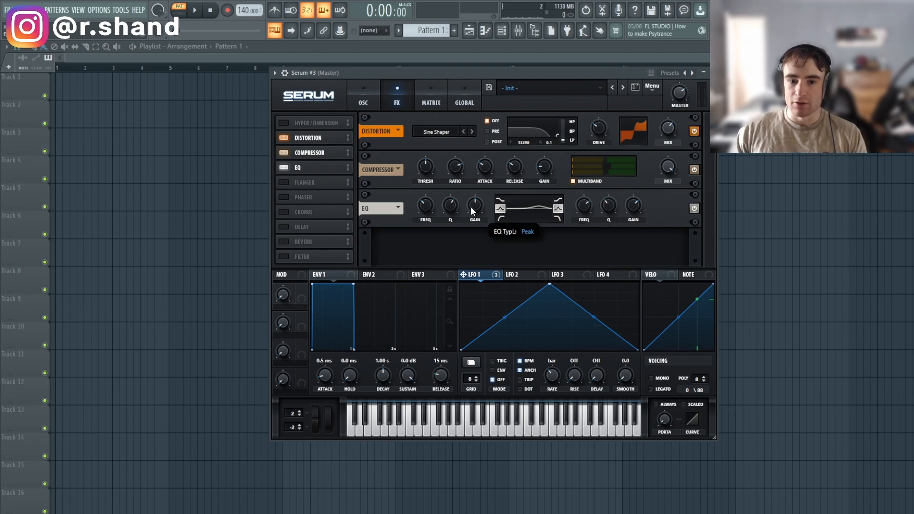
{"action": "left_click_drag", "start_coordinate": [468, 203], "coordinate": [450, 212]}
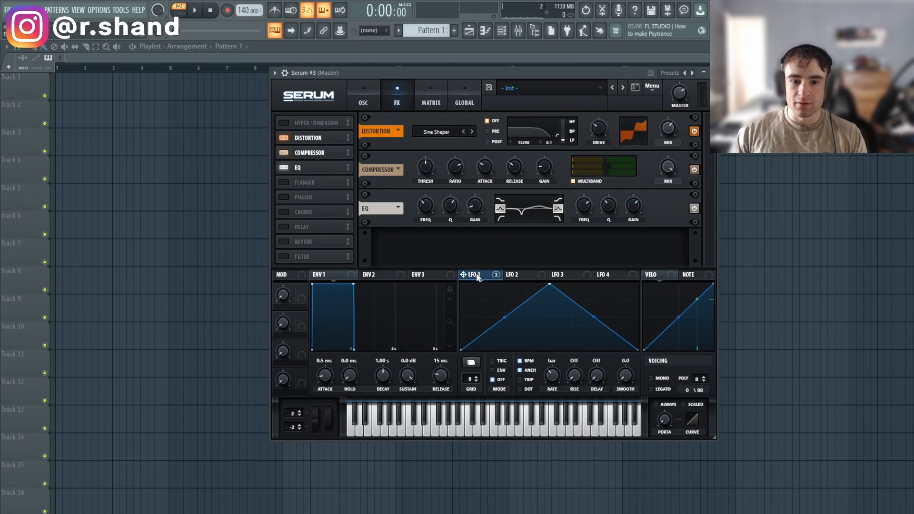
Compare the LFO 1 and LFO 2 settings in the modulation section.
{"action": "left_click", "coordinate": [492, 276]}
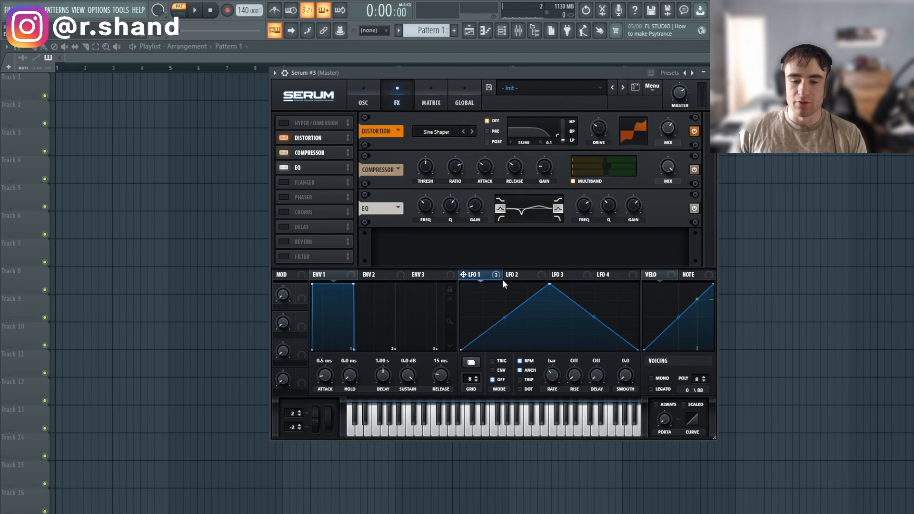
{"action": "left_click", "coordinate": [515, 276]}
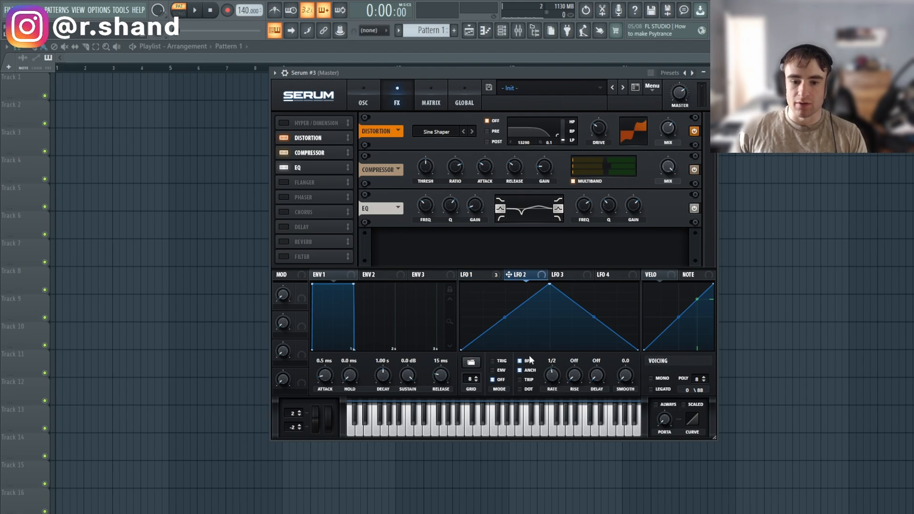
{"action": "left_click", "coordinate": [473, 275]}
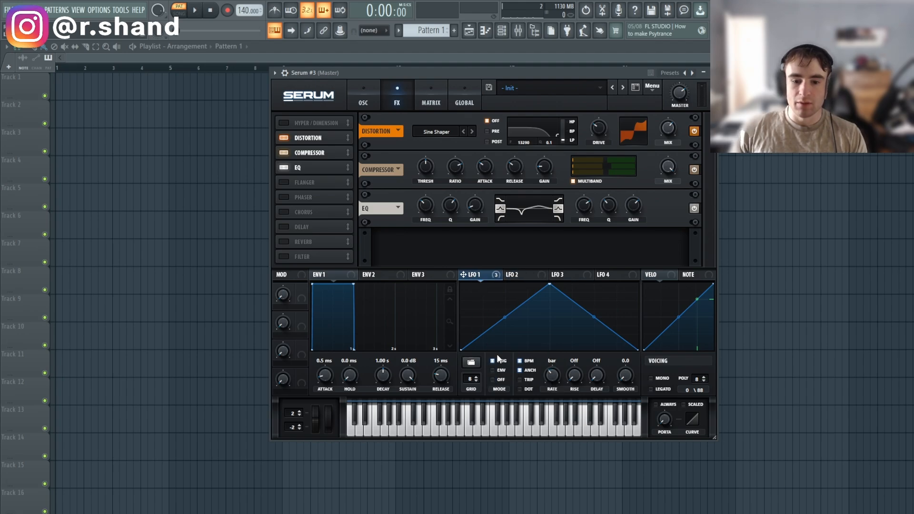
{"action": "left_click", "coordinate": [519, 276]}
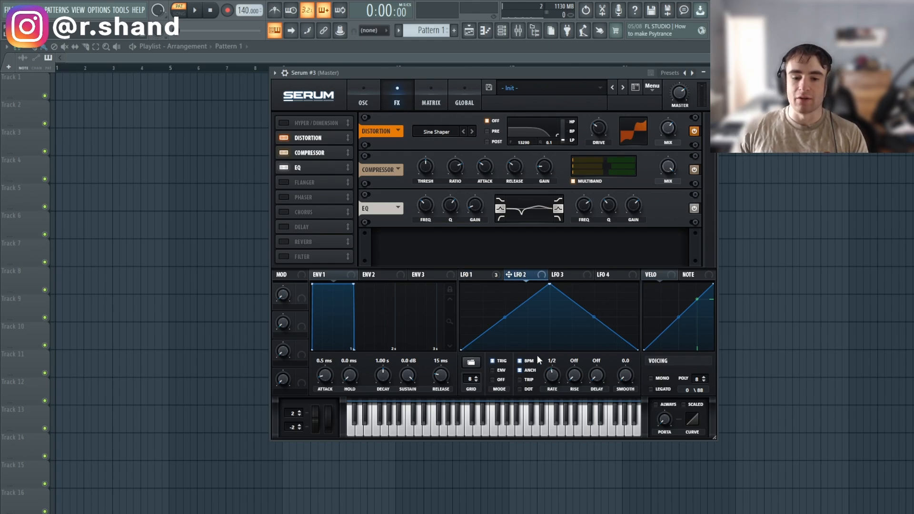
Route LFO 2 to both EQ band frequencies, giving the high band a negative depth.
{"action": "left_click_drag", "start_coordinate": [429, 212], "coordinate": [425, 206]}
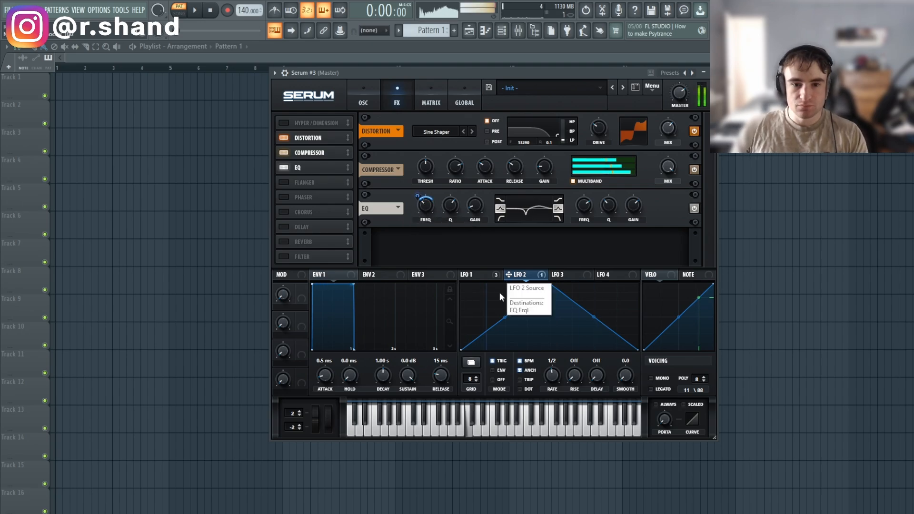
{"action": "left_click_drag", "start_coordinate": [508, 274], "coordinate": [577, 205]}
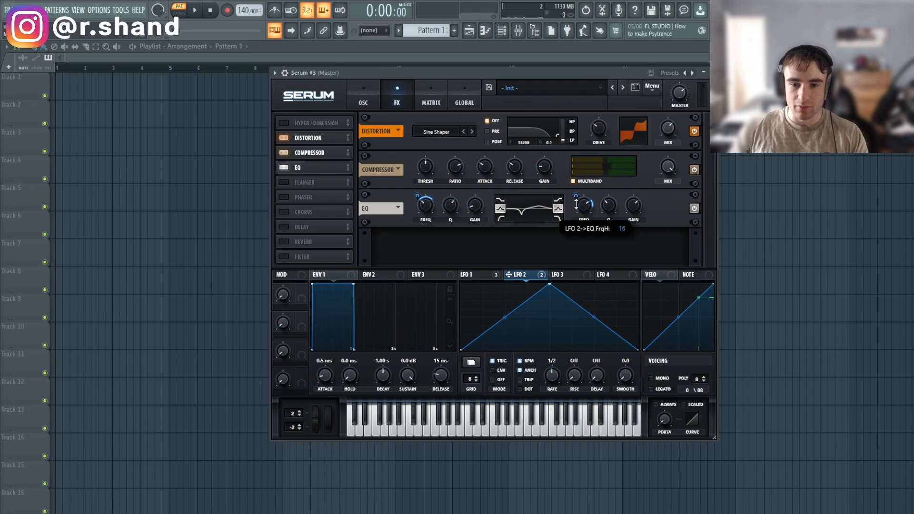
{"action": "key", "text": "z"}
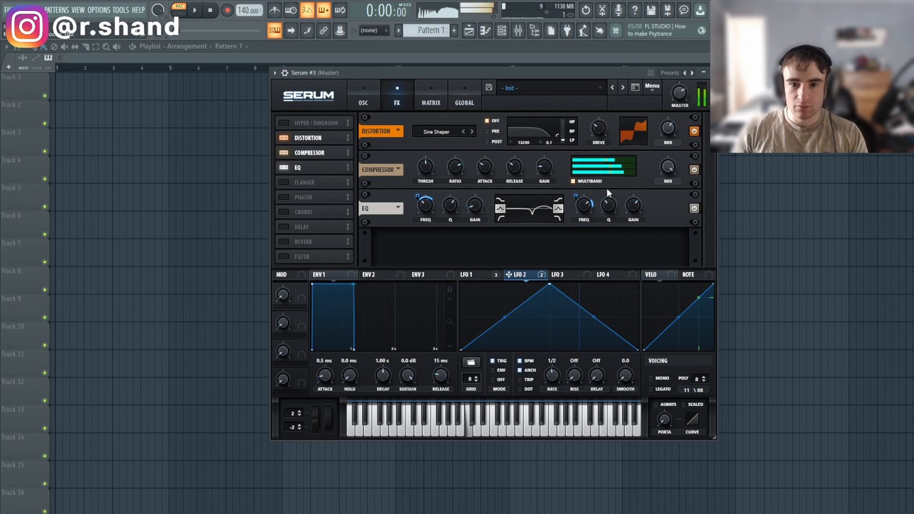
{"action": "left_click_drag", "start_coordinate": [575, 196], "coordinate": [574, 204]}
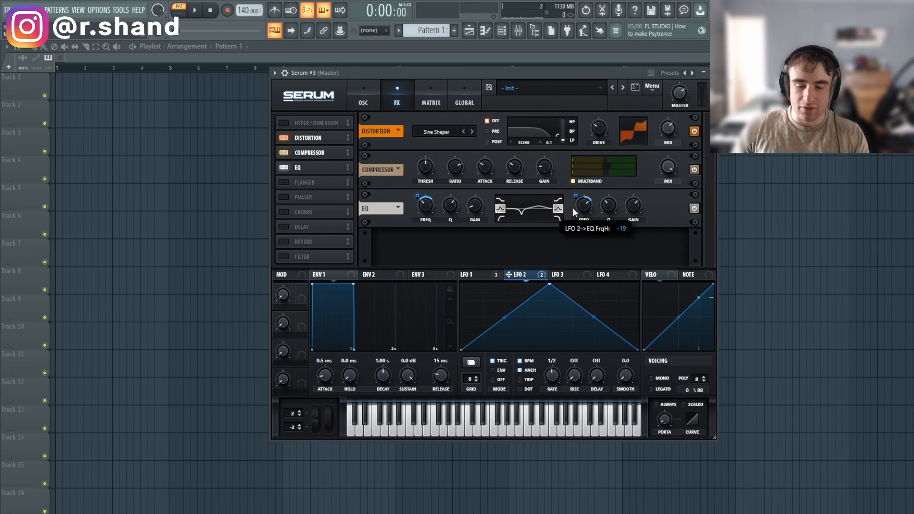
{"action": "key", "text": "z"}
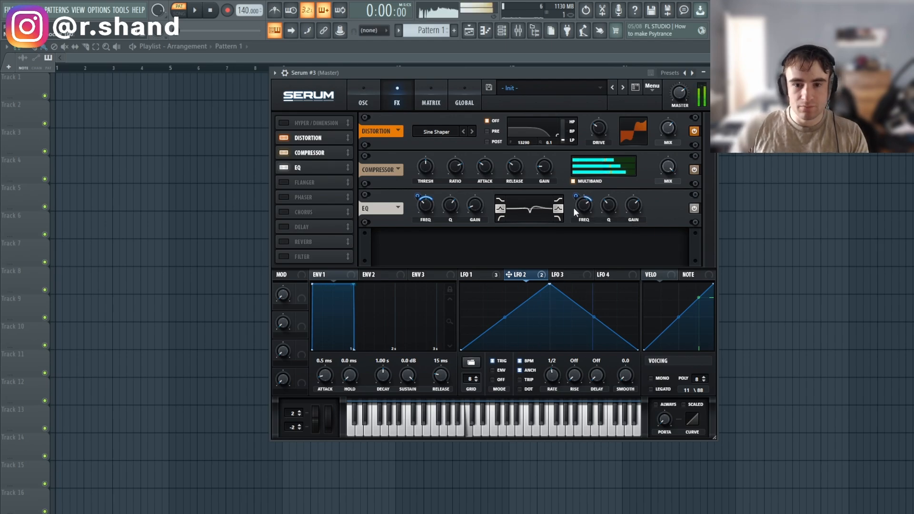
{"action": "mouse_move", "coordinate": [576, 196]}
{"action": "left_mouse_down"}
{"action": "mouse_move", "coordinate": [594, 196]}
{"action": "mouse_move", "coordinate": [584, 212]}
{"action": "left_mouse_up"}
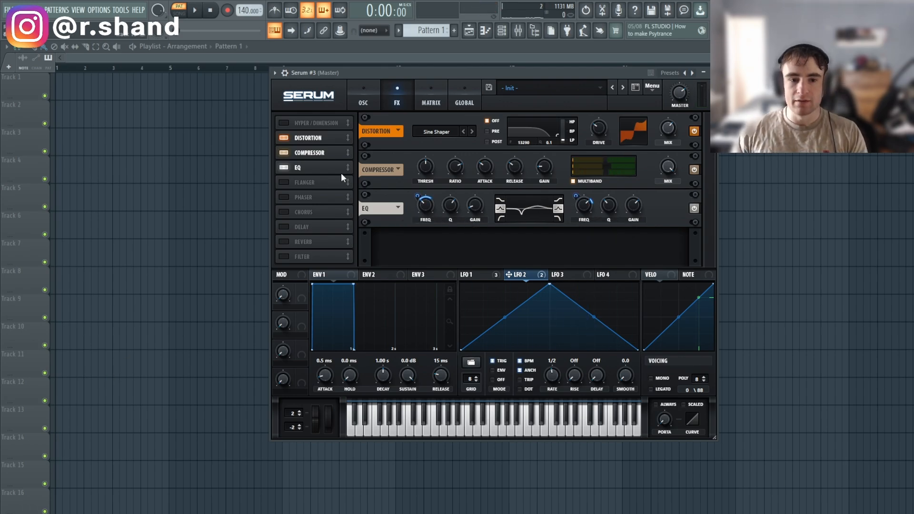
Add a Notch 24 filter below the EQ, with LFO 2 sweeping its lowered cutoff.
{"action": "left_click", "coordinate": [282, 257]}
{"action": "left_click_drag", "start_coordinate": [281, 260], "coordinate": [285, 183]}
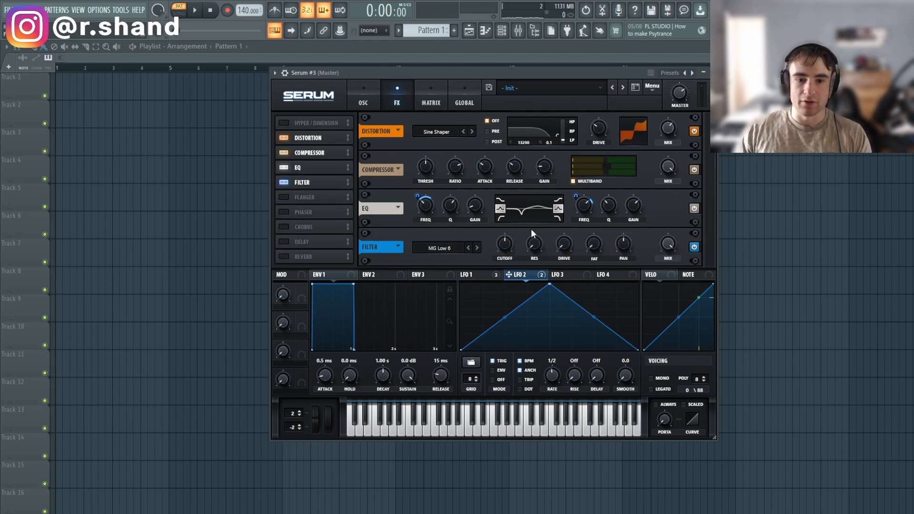
{"action": "left_click", "coordinate": [438, 248]}
{"action": "mouse_move", "coordinate": [447, 263]}
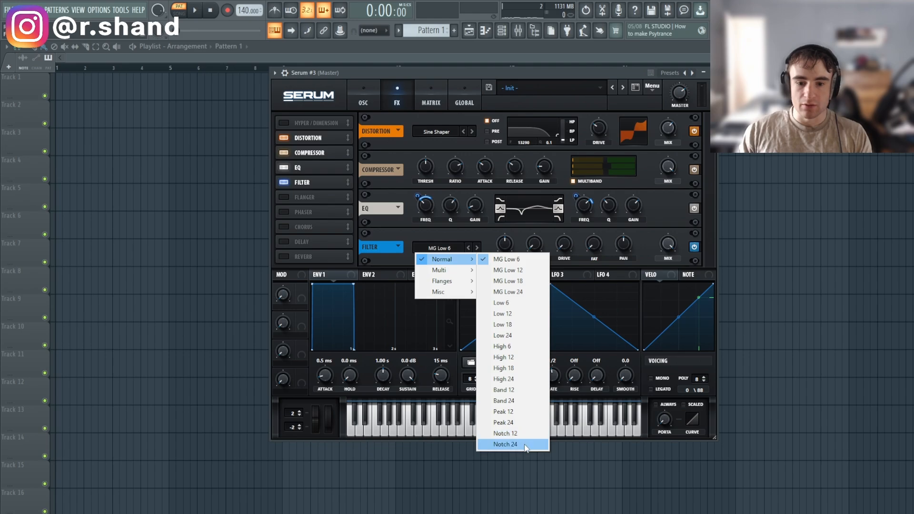
{"action": "left_click", "coordinate": [504, 444]}
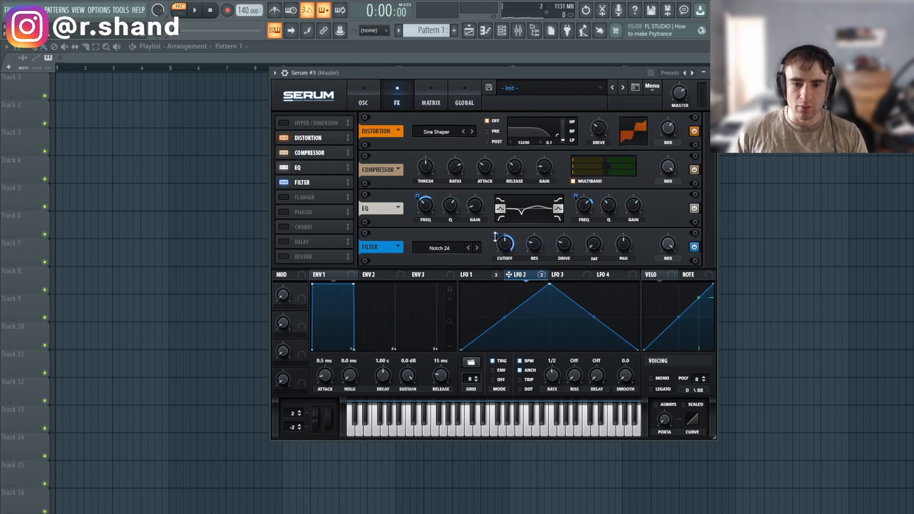
{"action": "mouse_move", "coordinate": [495, 236]}
{"action": "left_mouse_down"}
{"action": "mouse_move", "coordinate": [495, 294]}
{"action": "mouse_move", "coordinate": [496, 276]}
{"action": "mouse_move", "coordinate": [520, 247]}
{"action": "mouse_move", "coordinate": [513, 262]}
{"action": "left_mouse_up"}
{"action": "left_click_drag", "start_coordinate": [497, 235], "coordinate": [503, 250]}
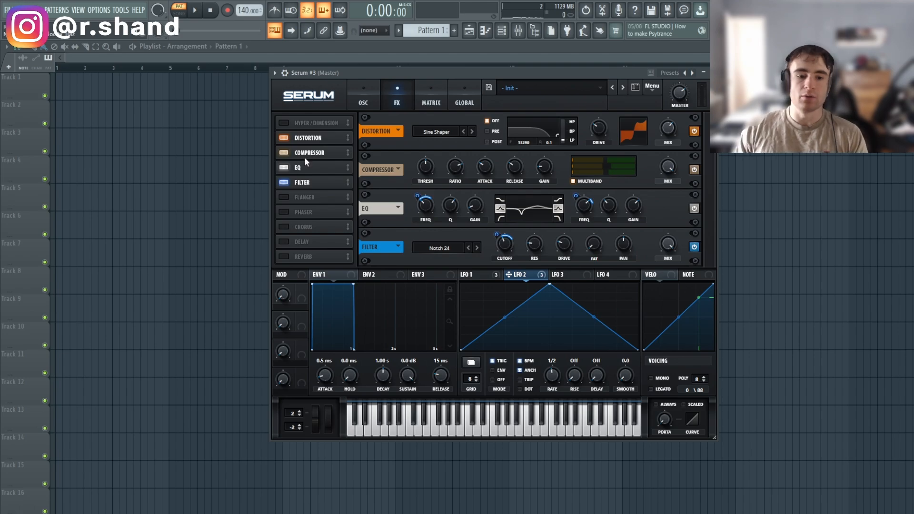
Add a Phaser right after the Compressor and route LFO 3 to its frequency.
{"action": "left_click", "coordinate": [281, 212]}
{"action": "left_click_drag", "start_coordinate": [302, 212], "coordinate": [306, 169]}
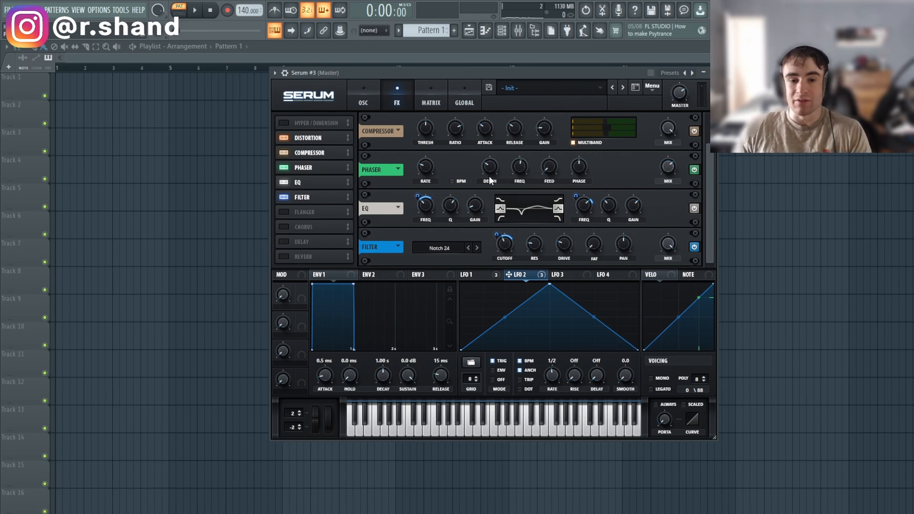
{"action": "left_click", "coordinate": [563, 276]}
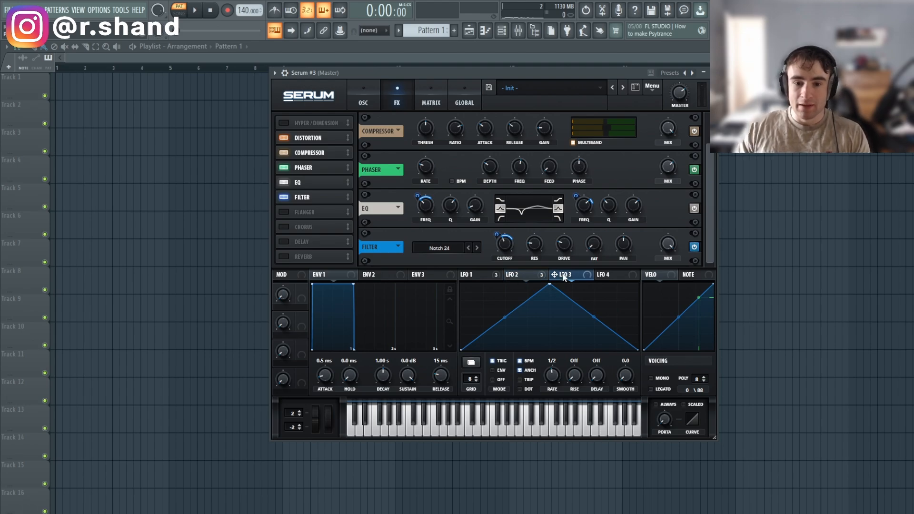
{"action": "left_click", "coordinate": [471, 276]}
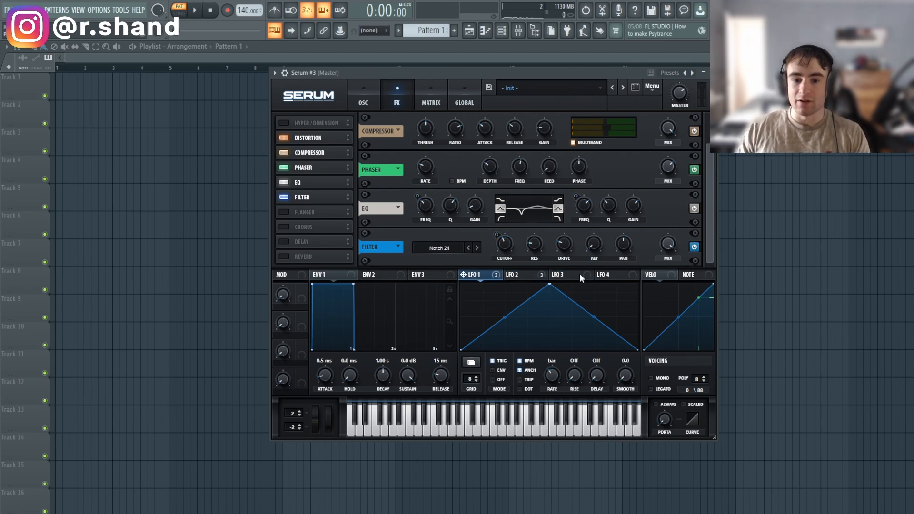
{"action": "left_click", "coordinate": [562, 275]}
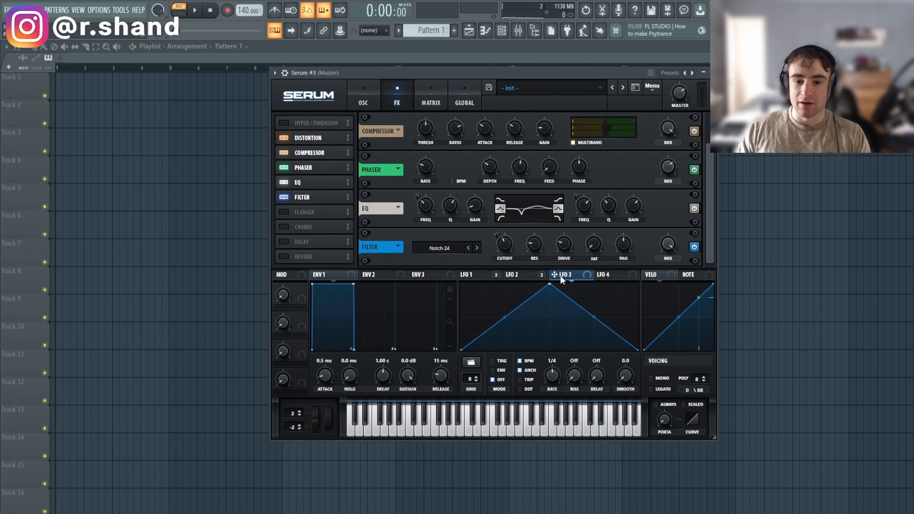
{"action": "left_click_drag", "start_coordinate": [556, 275], "coordinate": [516, 162]}
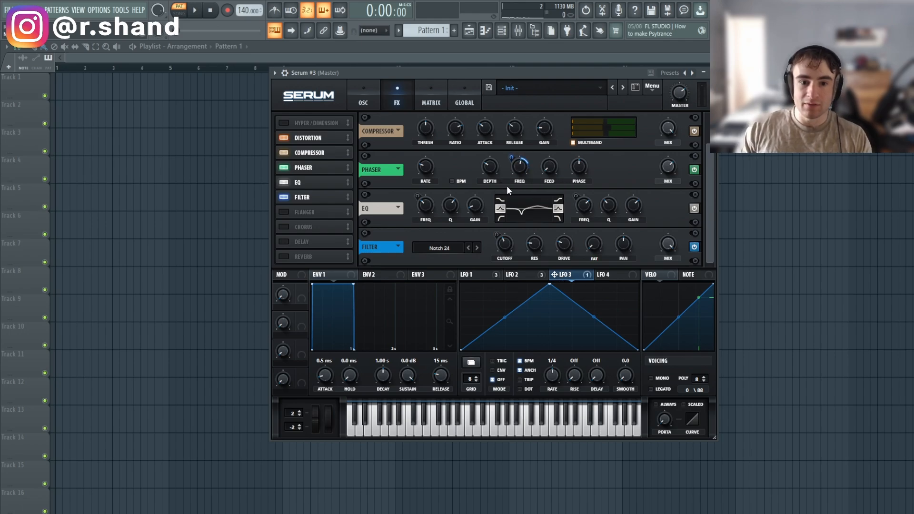
Set the Phaser mix to 86% and switch on Hyper/Dimension.
{"action": "key", "text": "z"}
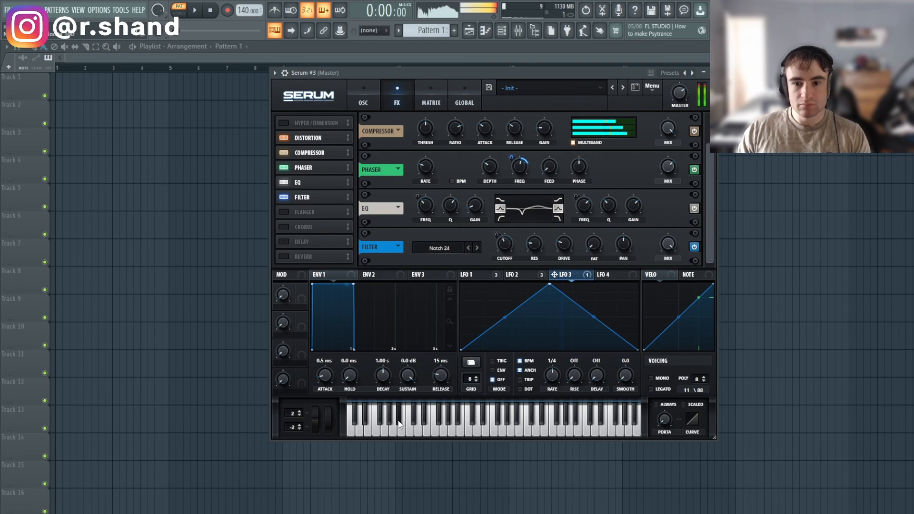
{"action": "left_click_drag", "start_coordinate": [683, 141], "coordinate": [673, 163]}
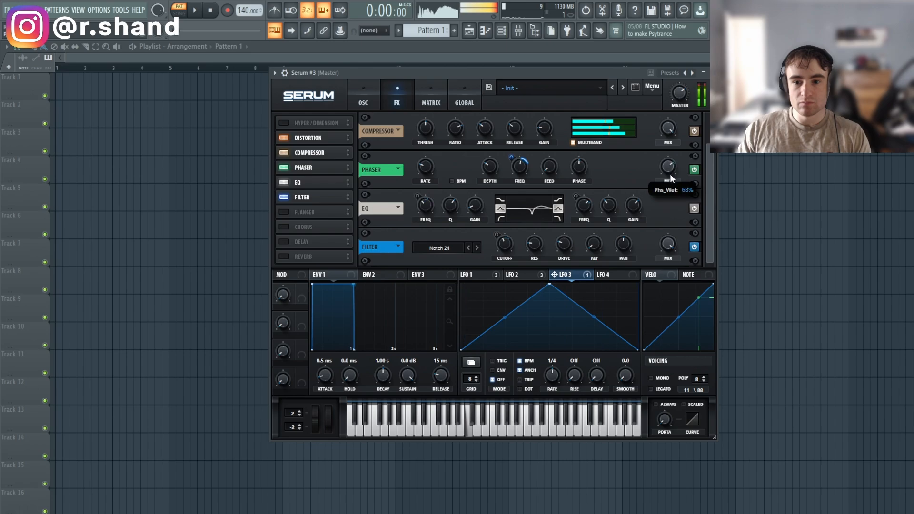
{"action": "left_click", "coordinate": [294, 122]}
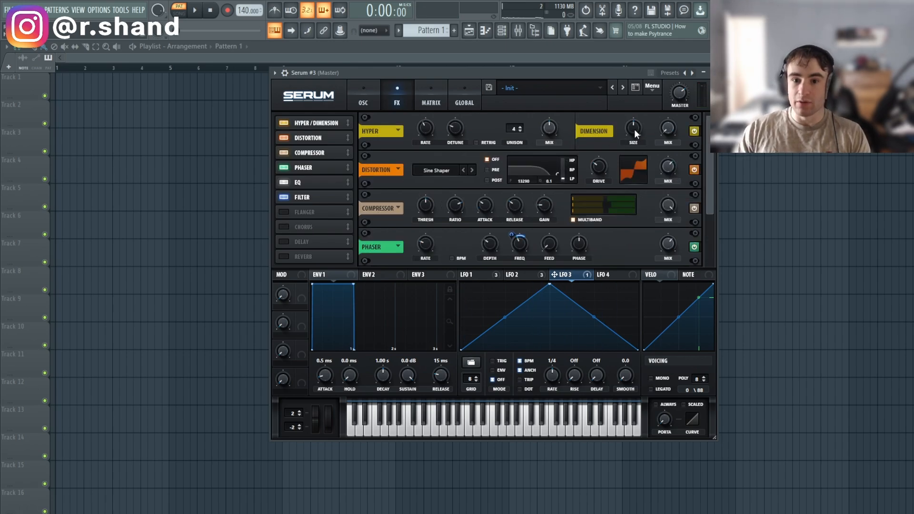
Drop the Hyper mix and Dimension size to 0%, then raise the Dimension mix while auditioning.
{"action": "left_click_drag", "start_coordinate": [549, 128], "coordinate": [498, 275]}
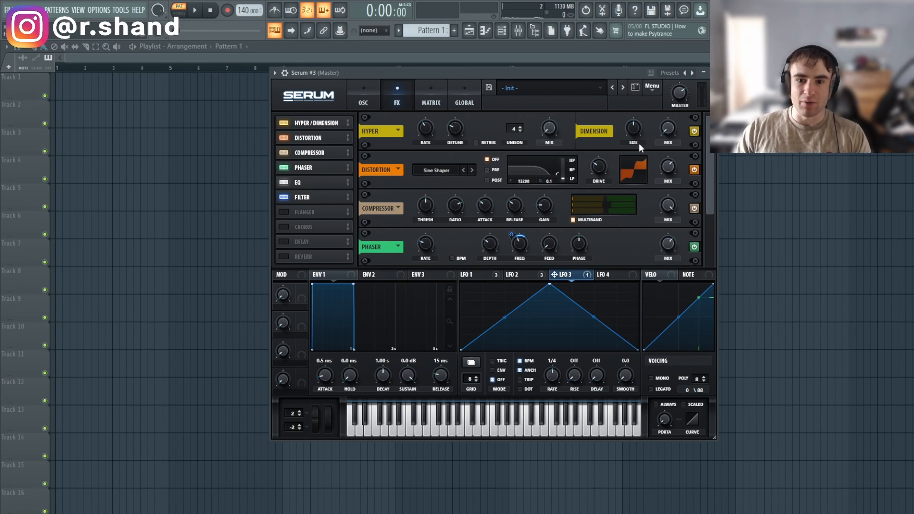
{"action": "left_click_drag", "start_coordinate": [635, 118], "coordinate": [593, 272]}
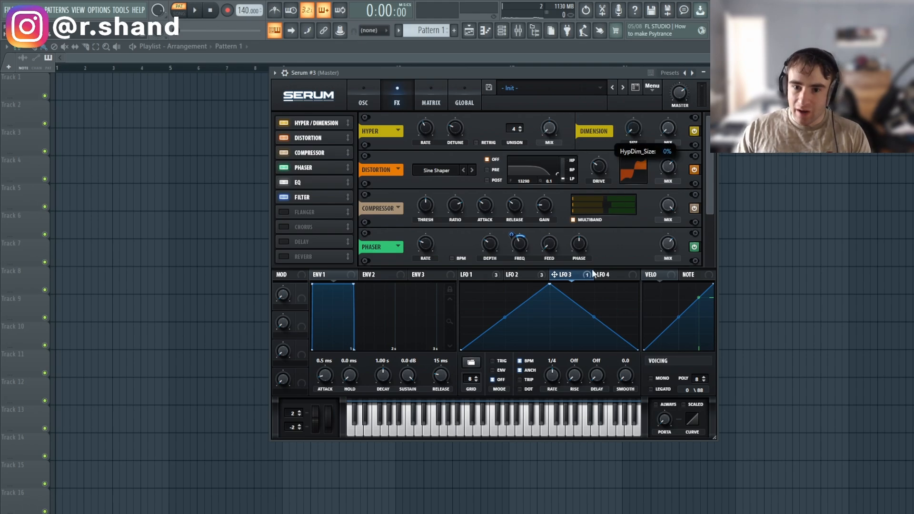
{"action": "left_click", "coordinate": [671, 129]}
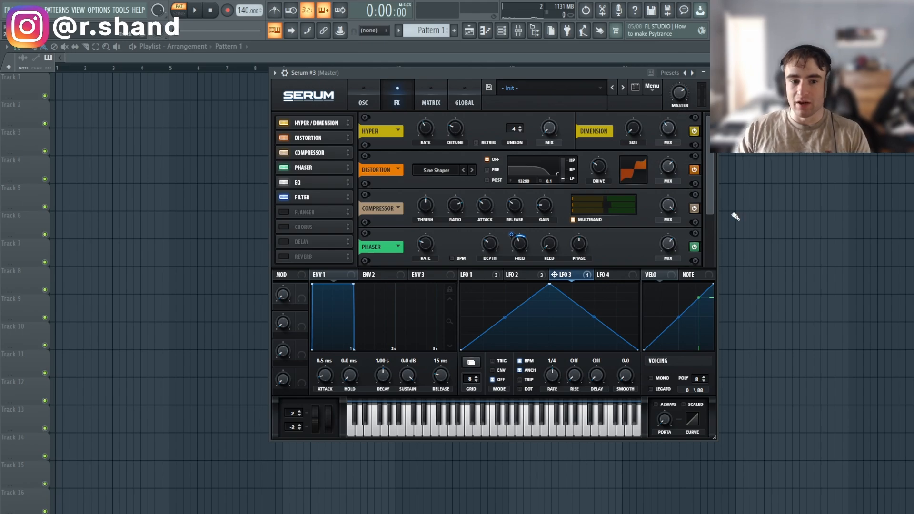
{"action": "left_click", "coordinate": [473, 415]}
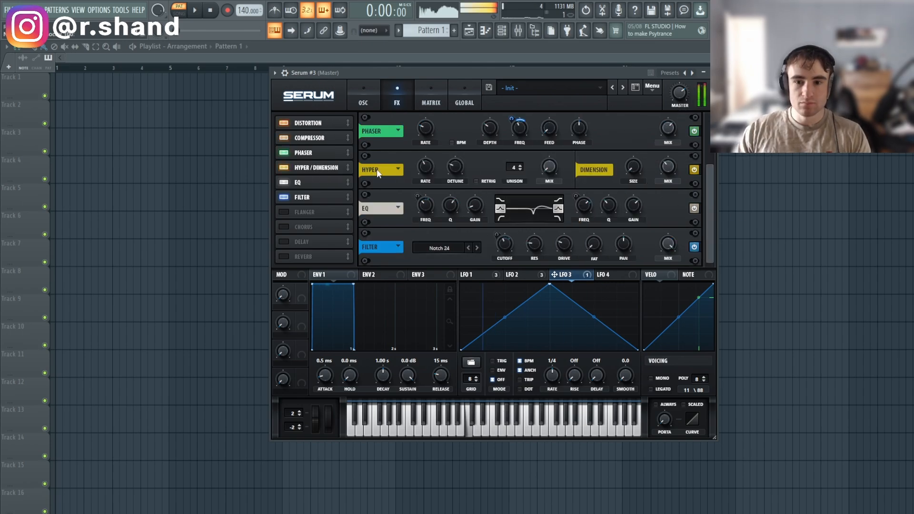
{"action": "left_click_drag", "start_coordinate": [669, 167], "coordinate": [669, 114]}
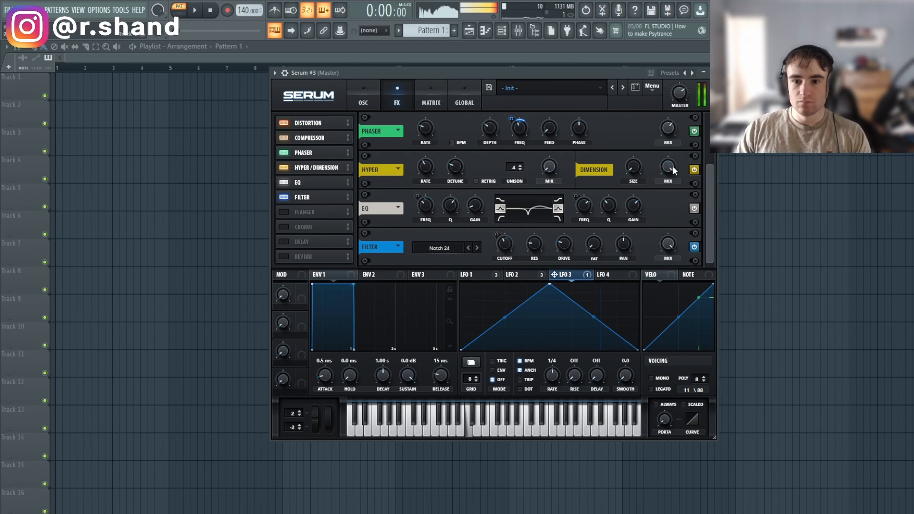
{"action": "scroll", "coordinate": [672, 166], "scroll_direction": "up", "scroll_amount": 2}
{"action": "left_click", "coordinate": [378, 97]}
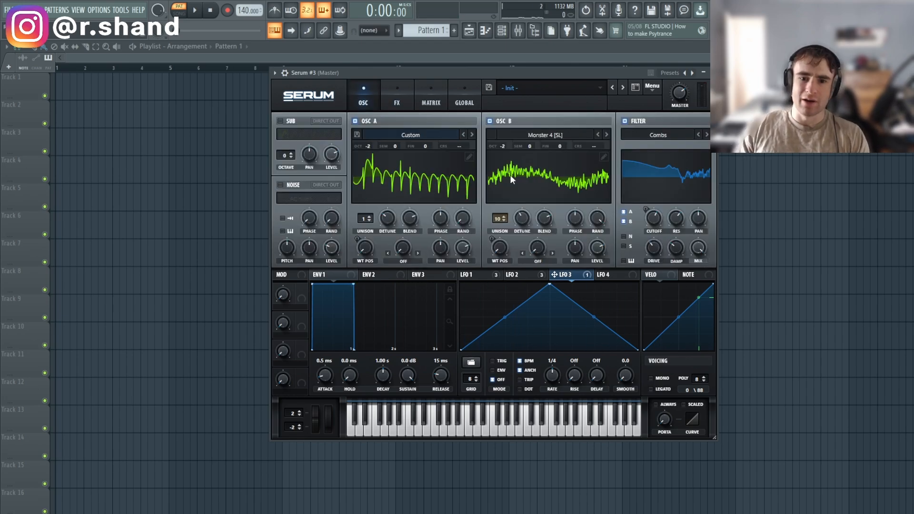
{"action": "left_click", "coordinate": [393, 95]}
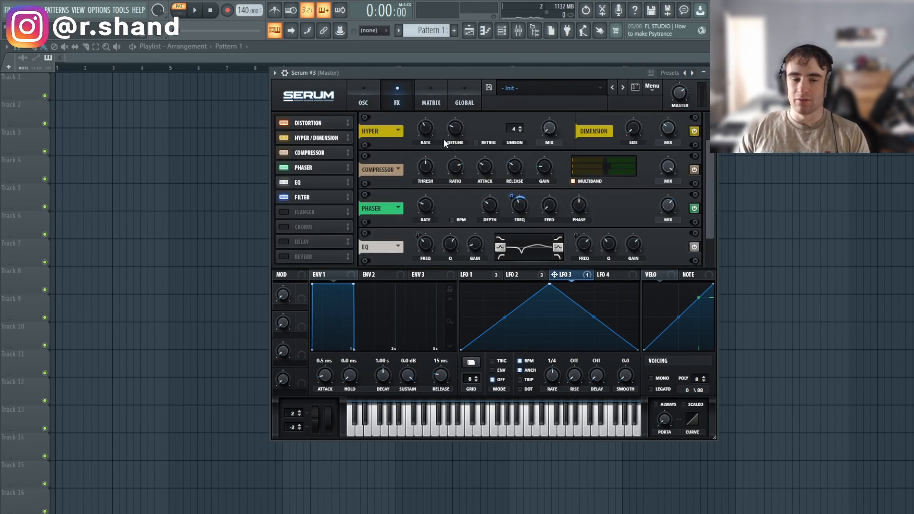
Enable the Flanger, move it above Filter, and set its depth to 71%.
{"action": "left_click", "coordinate": [284, 212]}
{"action": "left_click_drag", "start_coordinate": [282, 211], "coordinate": [284, 184]}
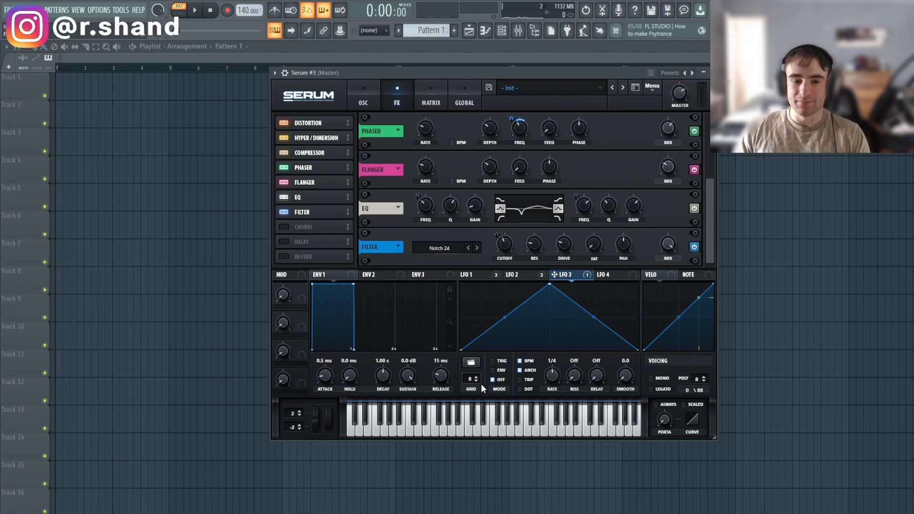
{"action": "mouse_move", "coordinate": [490, 167]}
{"action": "left_mouse_down"}
{"action": "mouse_move", "coordinate": [534, 122]}
{"action": "mouse_move", "coordinate": [506, 163]}
{"action": "left_mouse_up"}
Add Chorus right after Distortion and a Delay timed 1/8 left, 1/16 right.
{"action": "left_click", "coordinate": [284, 227]}
{"action": "left_click_drag", "start_coordinate": [308, 228], "coordinate": [315, 197]}
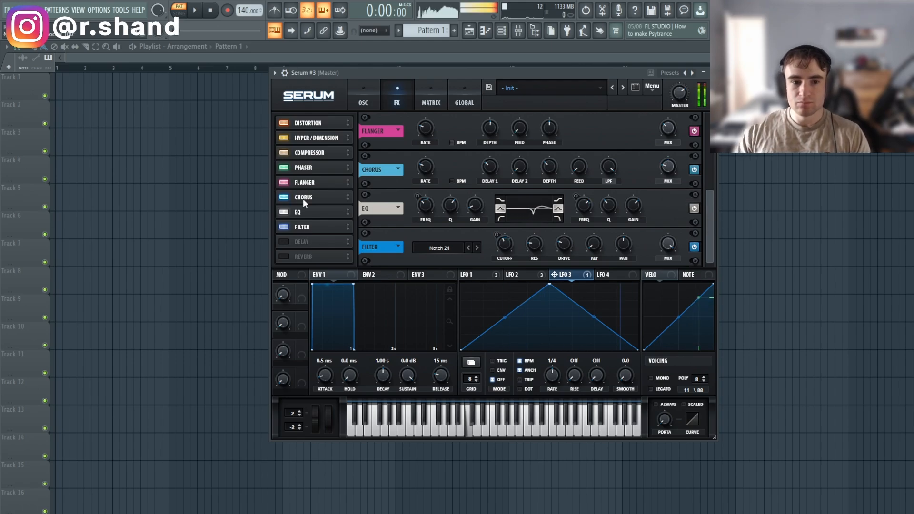
{"action": "left_click_drag", "start_coordinate": [303, 199], "coordinate": [309, 138]}
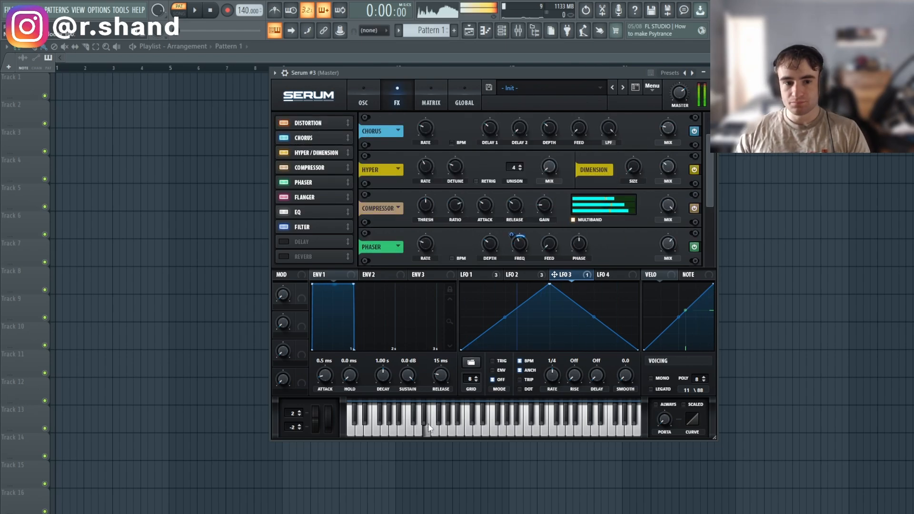
{"action": "left_click", "coordinate": [301, 242]}
{"action": "left_click_drag", "start_coordinate": [499, 250], "coordinate": [563, 250]}
Make the Delay ping-pong and add a Reverb with 0% size and raised low cut.
{"action": "left_click", "coordinate": [603, 249]}
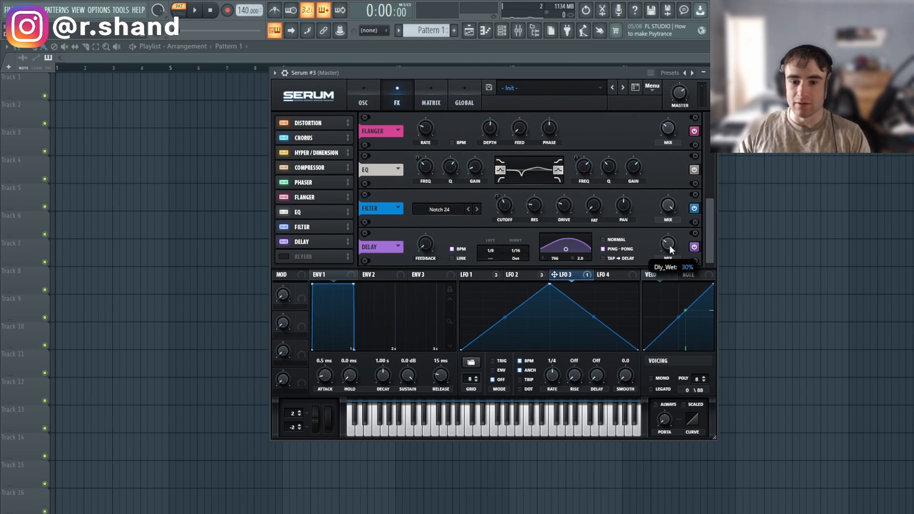
{"action": "left_click", "coordinate": [286, 257]}
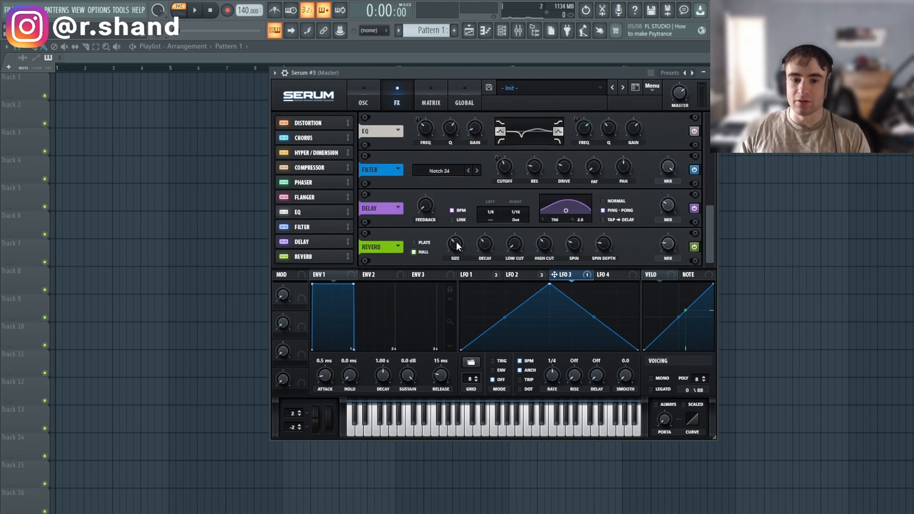
{"action": "left_click_drag", "start_coordinate": [456, 244], "coordinate": [412, 338]}
{"action": "left_click_drag", "start_coordinate": [514, 246], "coordinate": [524, 234]}
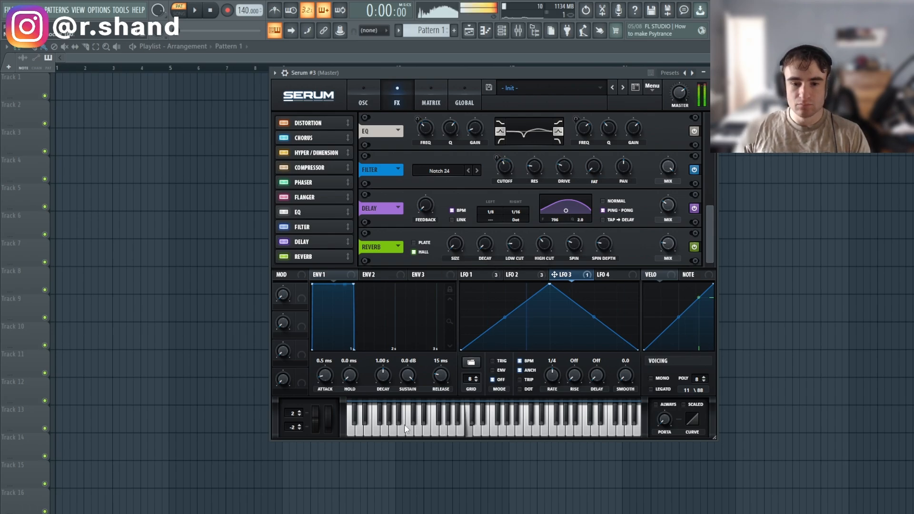
{"action": "left_click", "coordinate": [375, 424]}
{"action": "left_click", "coordinate": [509, 423]}
{"action": "left_click", "coordinate": [494, 428]}
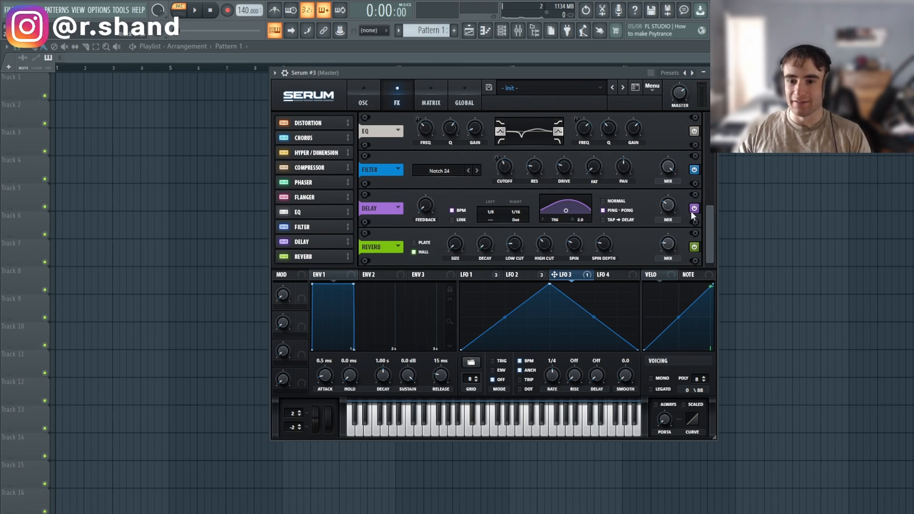
Turn the Delay off and play notes to hear the patch.
{"action": "left_click", "coordinate": [282, 242]}
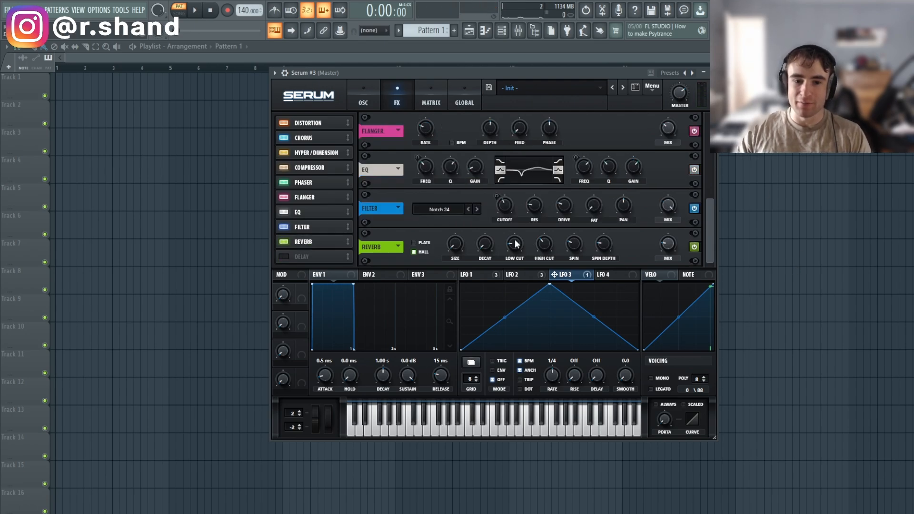
{"action": "mouse_move", "coordinate": [490, 233]}
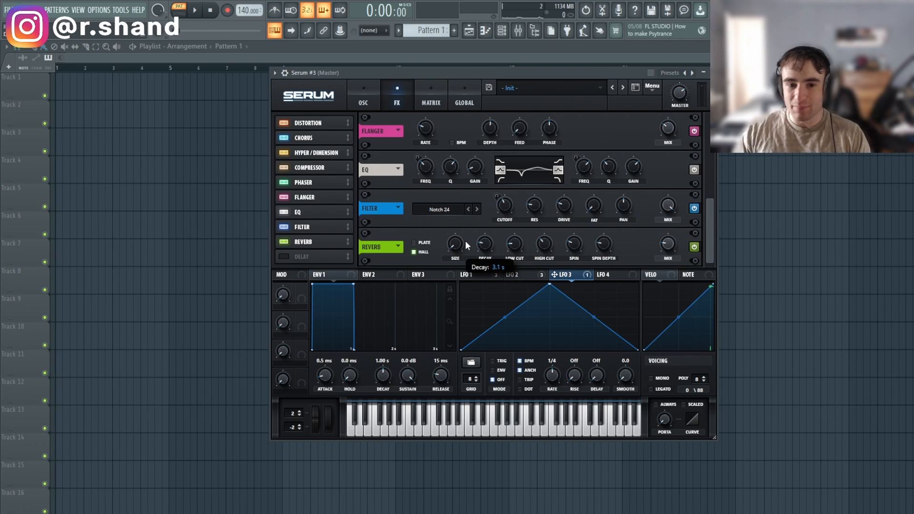
{"action": "left_click", "coordinate": [469, 423]}
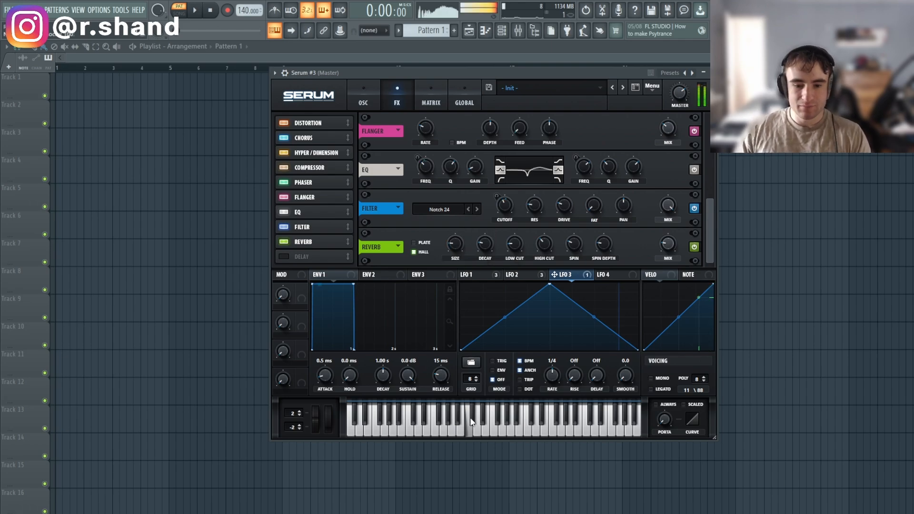
{"action": "left_click", "coordinate": [395, 426]}
{"action": "left_click", "coordinate": [488, 421]}
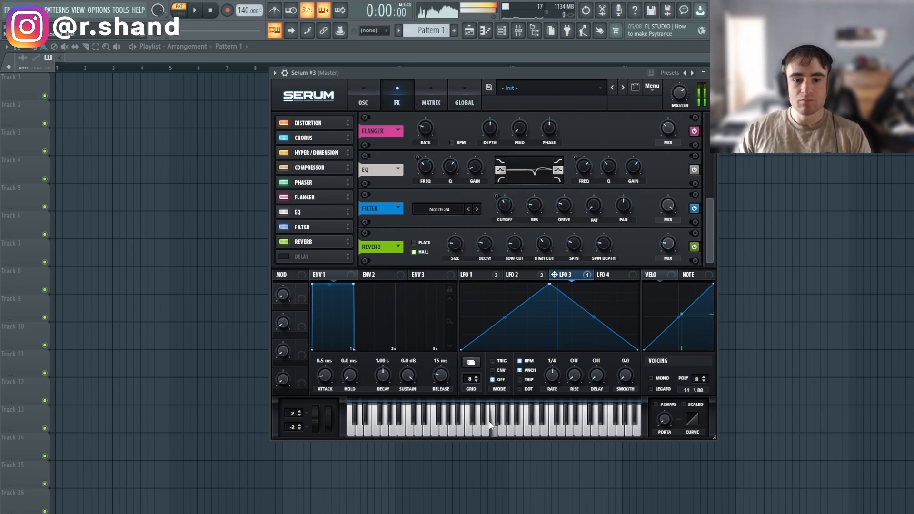
{"action": "left_click", "coordinate": [438, 428]}
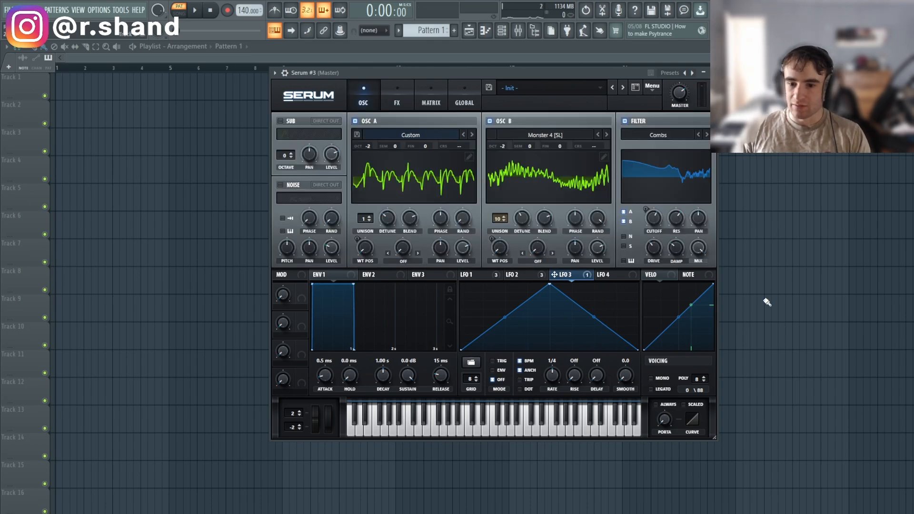
Set mono voicing with 35 ms portamento and route the sub oscillator direct out at octave -2.
{"action": "left_click", "coordinate": [651, 378]}
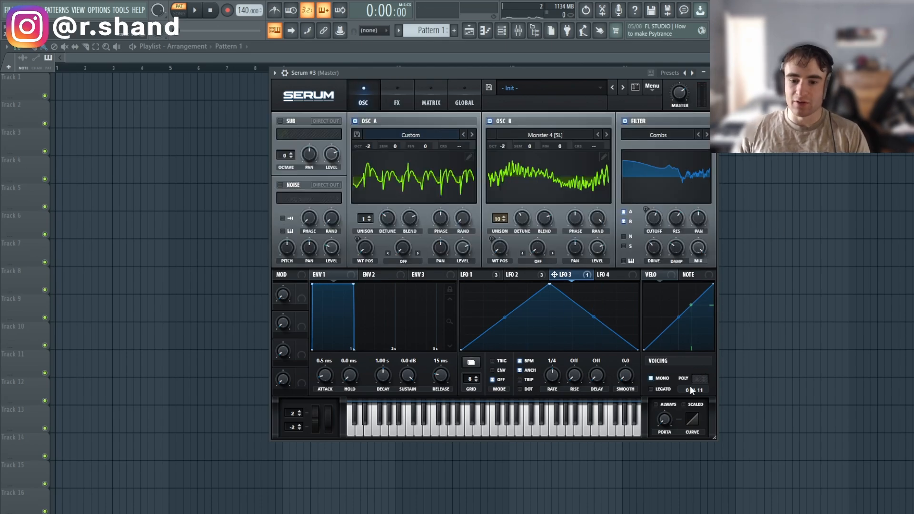
{"action": "left_click_drag", "start_coordinate": [662, 419], "coordinate": [675, 393]}
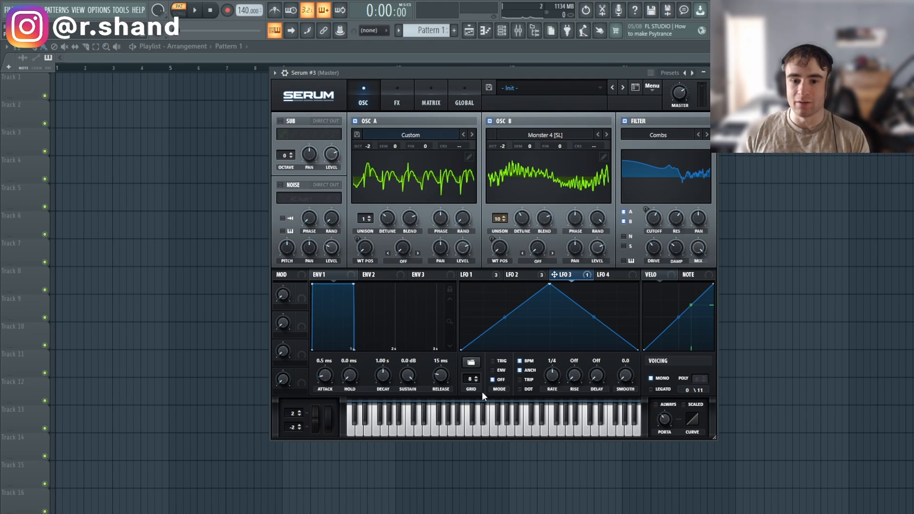
{"action": "left_click", "coordinate": [320, 122]}
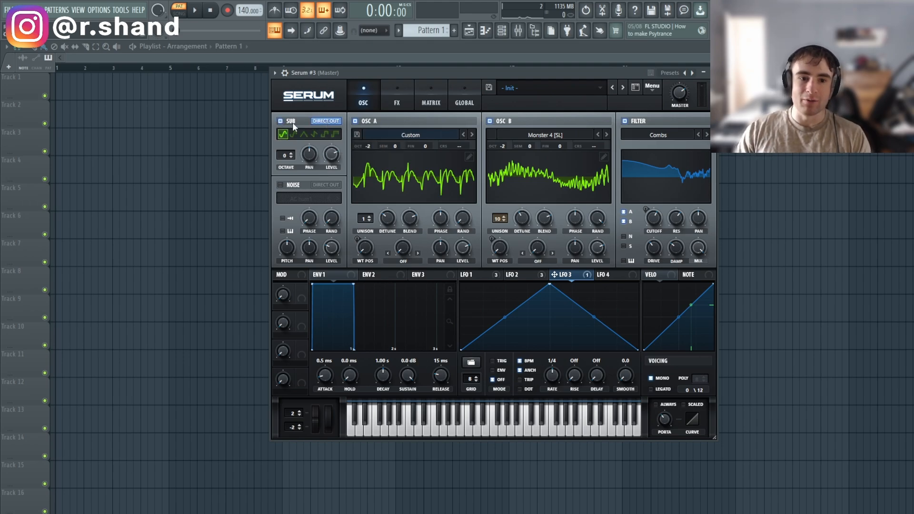
{"action": "left_click", "coordinate": [290, 157]}
{"action": "left_click", "coordinate": [290, 157]}
{"action": "left_click", "coordinate": [290, 157]}
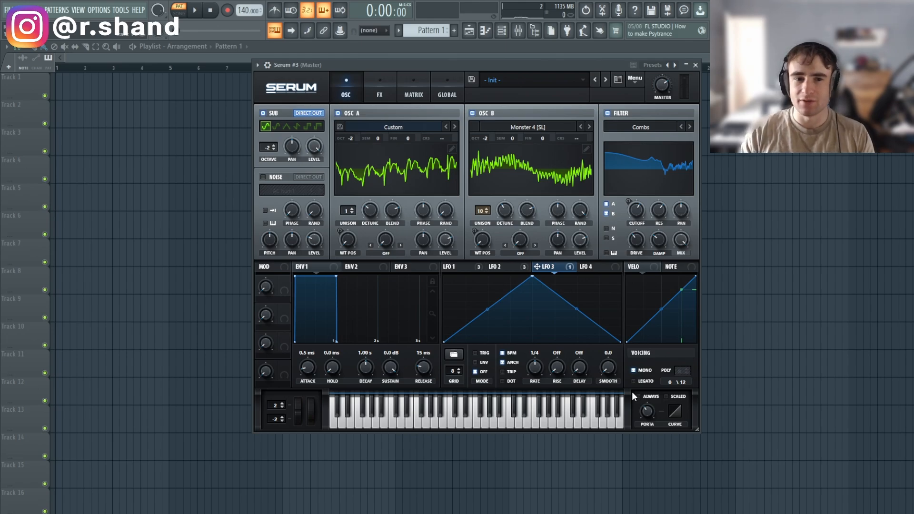
{"action": "left_click", "coordinate": [443, 420]}
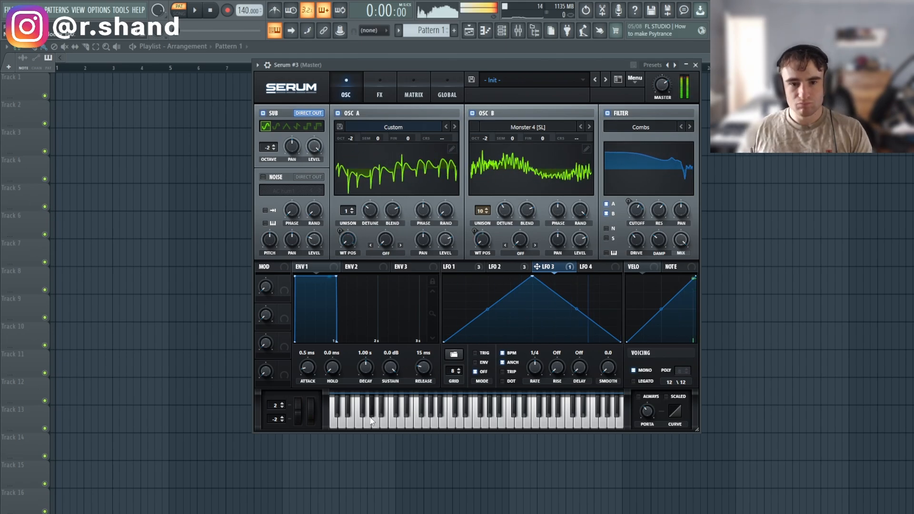
{"action": "left_click", "coordinate": [399, 426]}
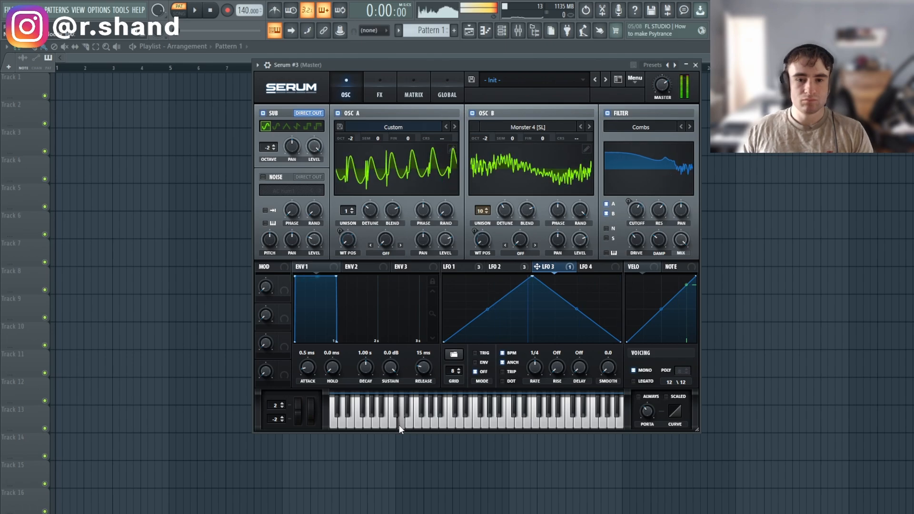